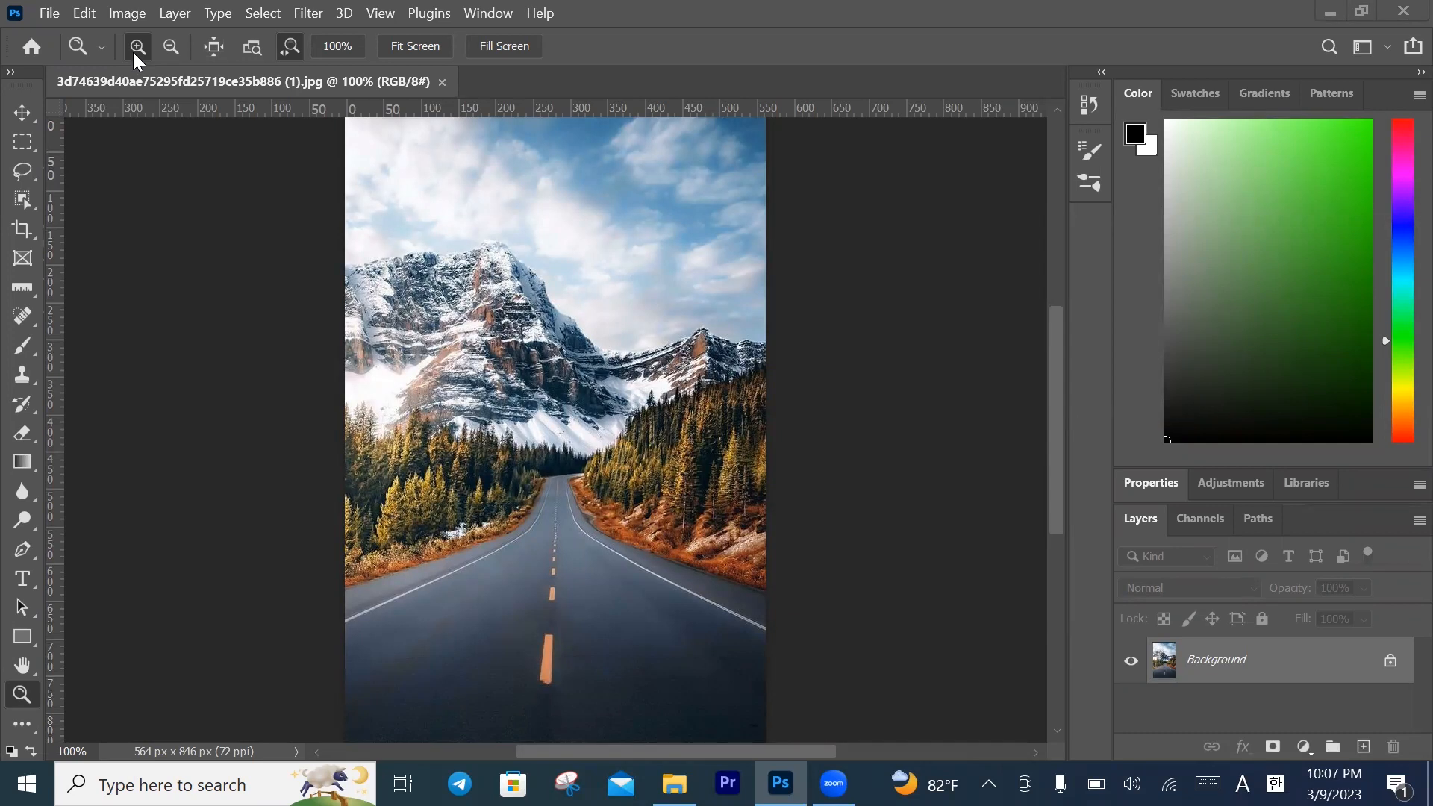
Step: Open the sea water image th.png from the Vdoyoutube folder
{"action": "left_click", "coordinate": [37, 13]}
{"action": "left_click", "coordinate": [61, 53]}
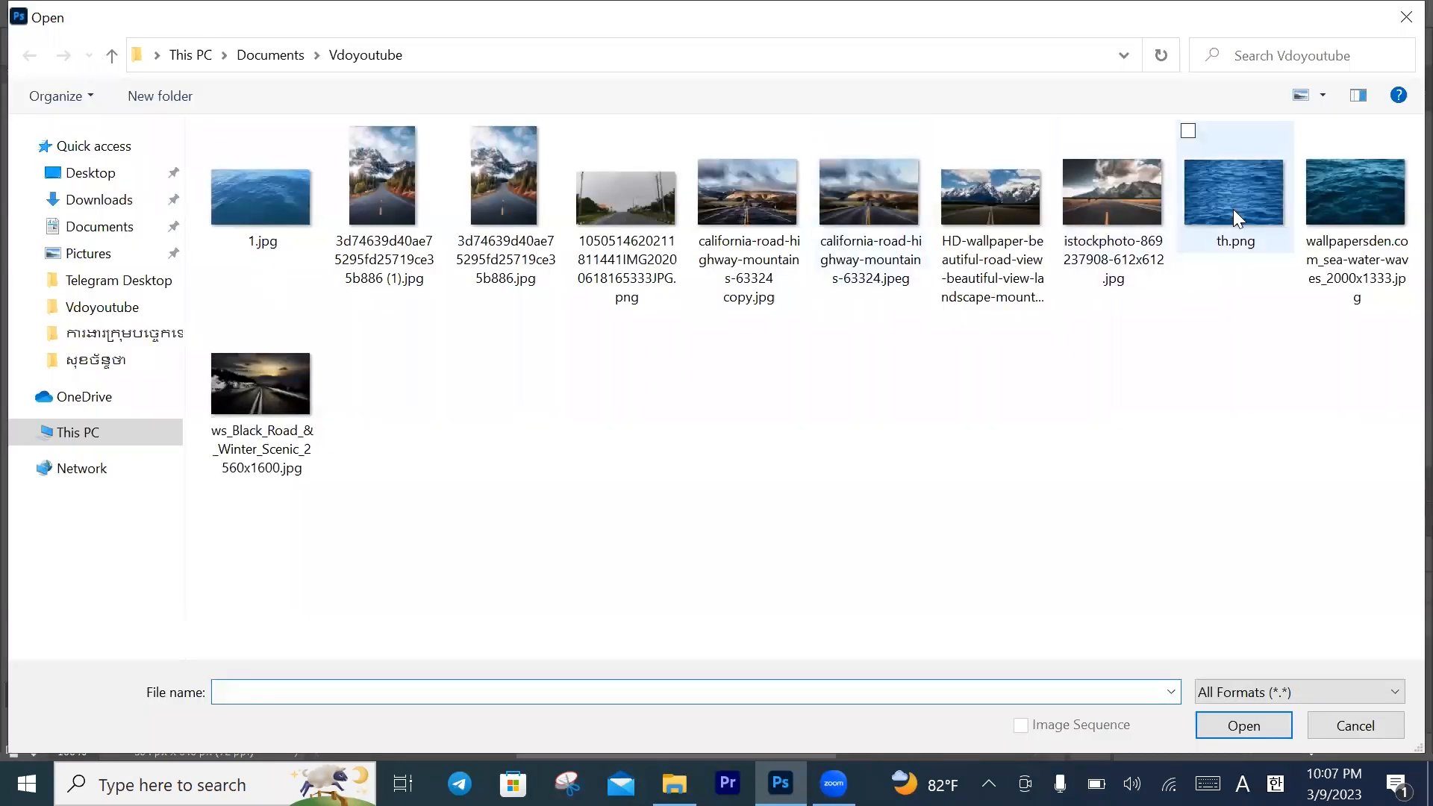
{"action": "left_click", "coordinate": [1239, 209]}
{"action": "double_click", "coordinate": [1238, 205]}
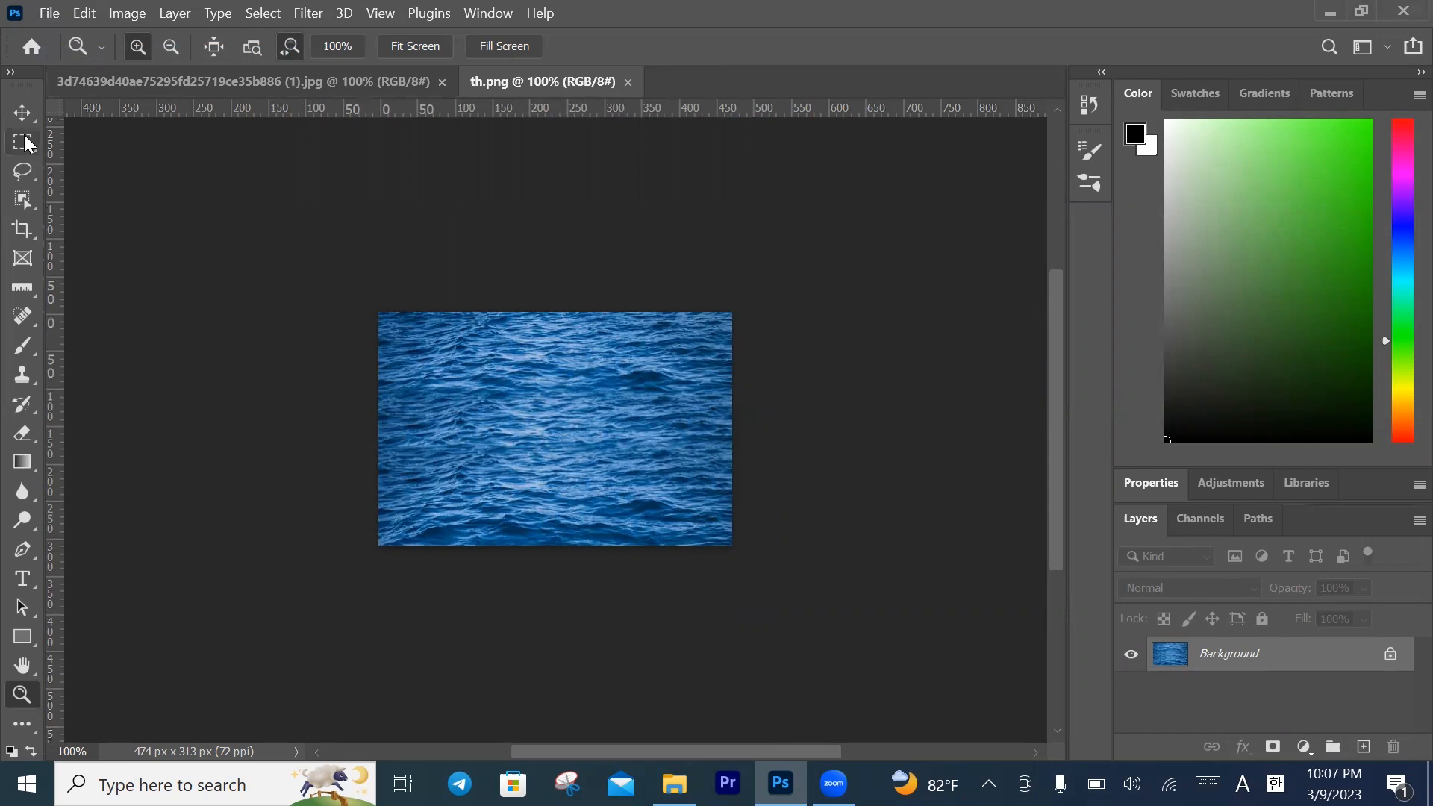
Step: Copy the water image into the mountain road photo with the Move tool, placing it over the lower part of the road
{"action": "left_click", "coordinate": [22, 112]}
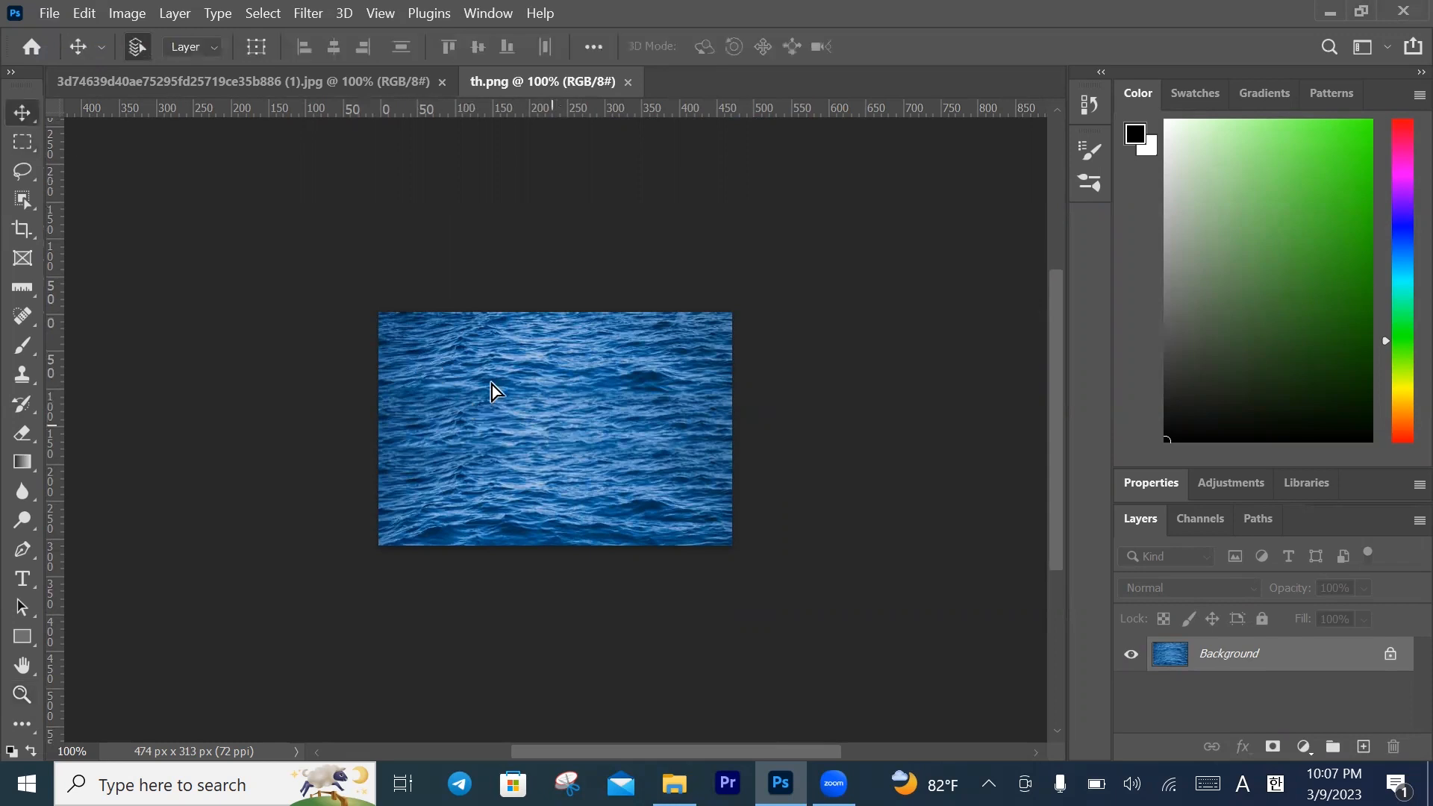
{"action": "left_click_drag", "start_coordinate": [313, 87], "coordinate": [511, 448]}
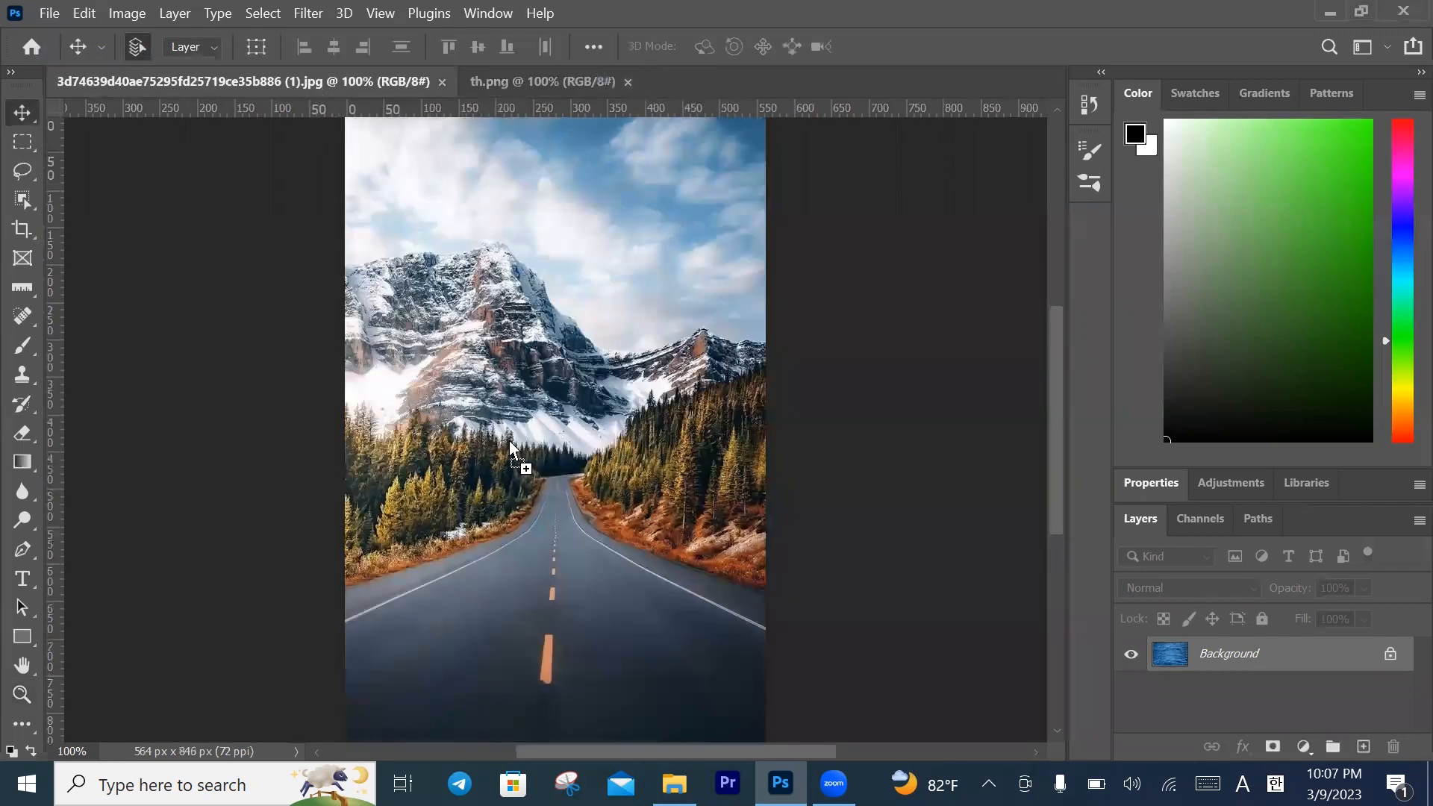
{"action": "left_click_drag", "start_coordinate": [551, 540], "coordinate": [540, 581]}
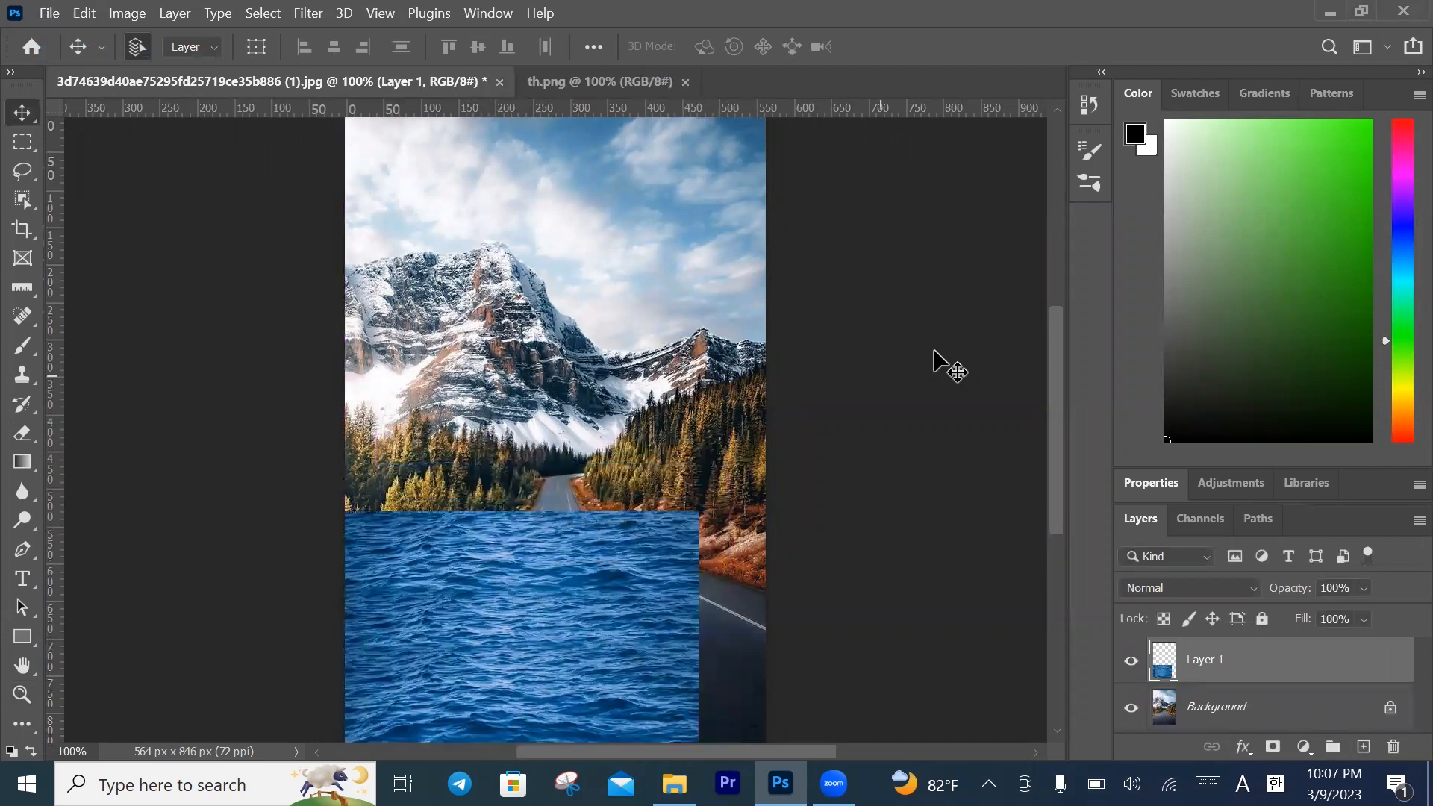
Step: Scale the water layer proportionally to about 119% so it spans the full width of the photo
{"action": "left_click_drag", "start_coordinate": [1052, 365], "coordinate": [1064, 403]}
{"action": "left_click_drag", "start_coordinate": [606, 515], "coordinate": [606, 515]}
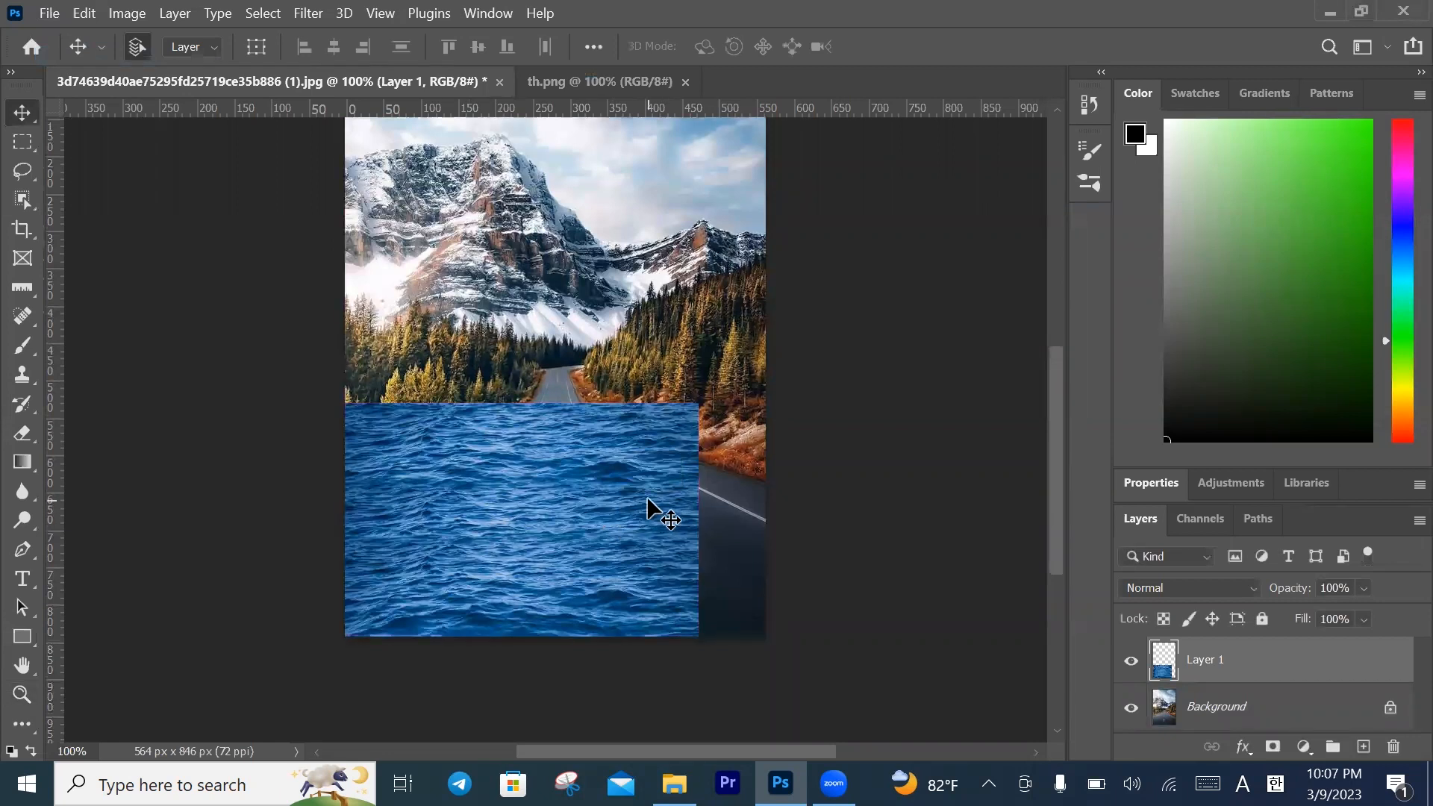
{"action": "key", "text": "ctrl+t"}
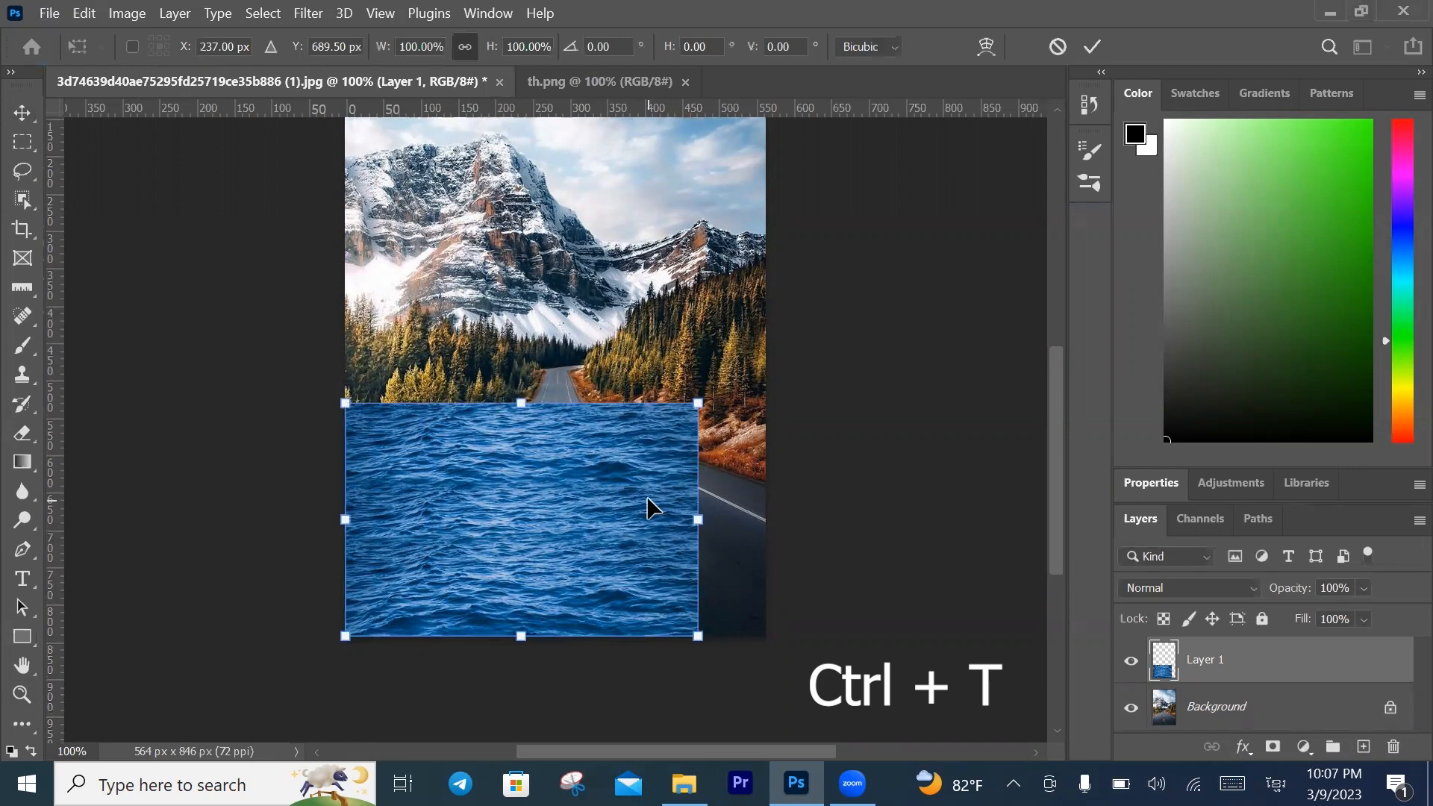
{"action": "left_click_drag", "start_coordinate": [699, 521], "coordinate": [765, 519]}
{"action": "left_click_drag", "start_coordinate": [642, 500], "coordinate": [642, 493]}
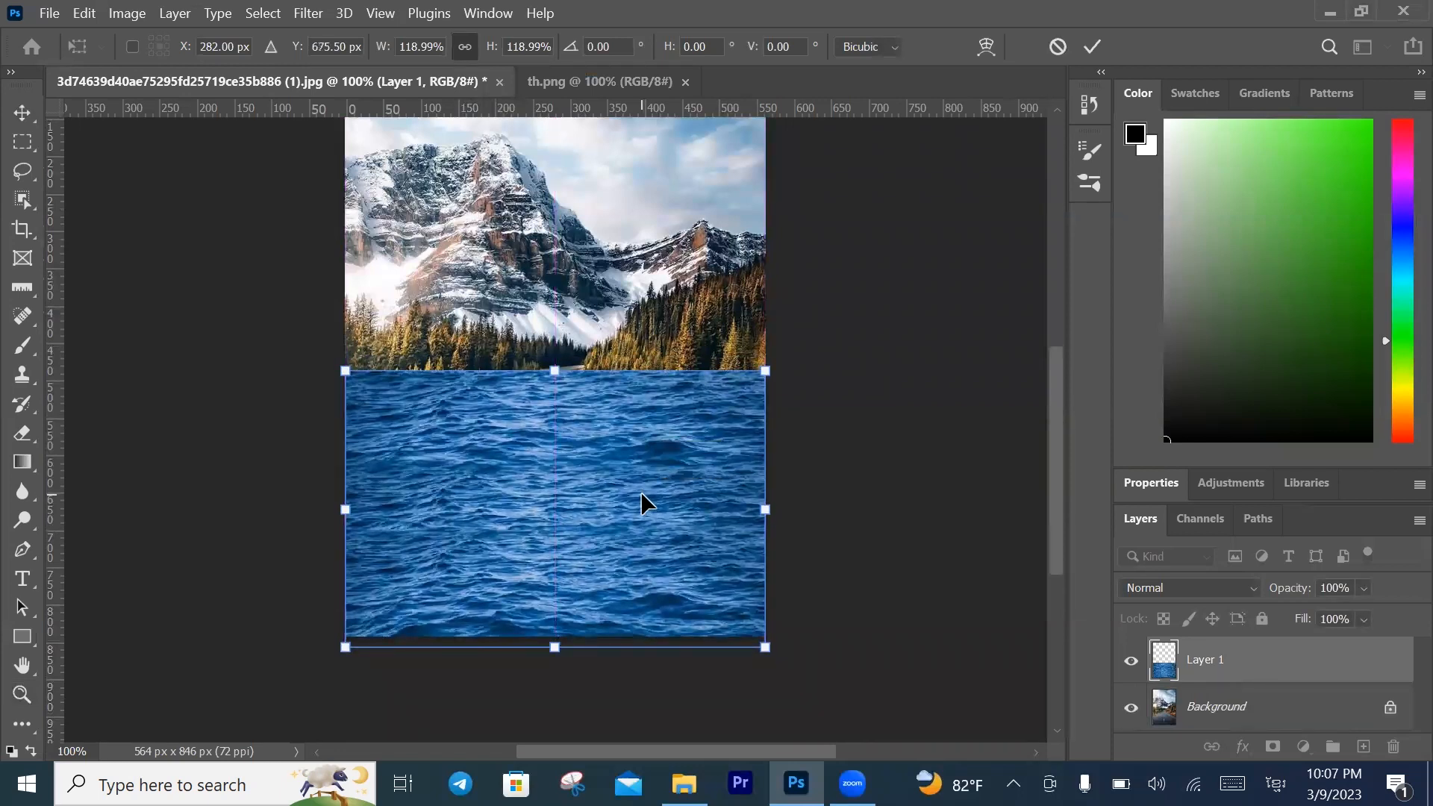
Step: Nudge the water layer up 6 px to the road's far end, enlarge it to about 120% and apply the transform
{"action": "key", "text": "Up"}
{"action": "key", "text": "Up"}
{"action": "key", "text": "Up"}
{"action": "key", "text": "Up"}
{"action": "key", "text": "Up"}
{"action": "key", "text": "Up"}
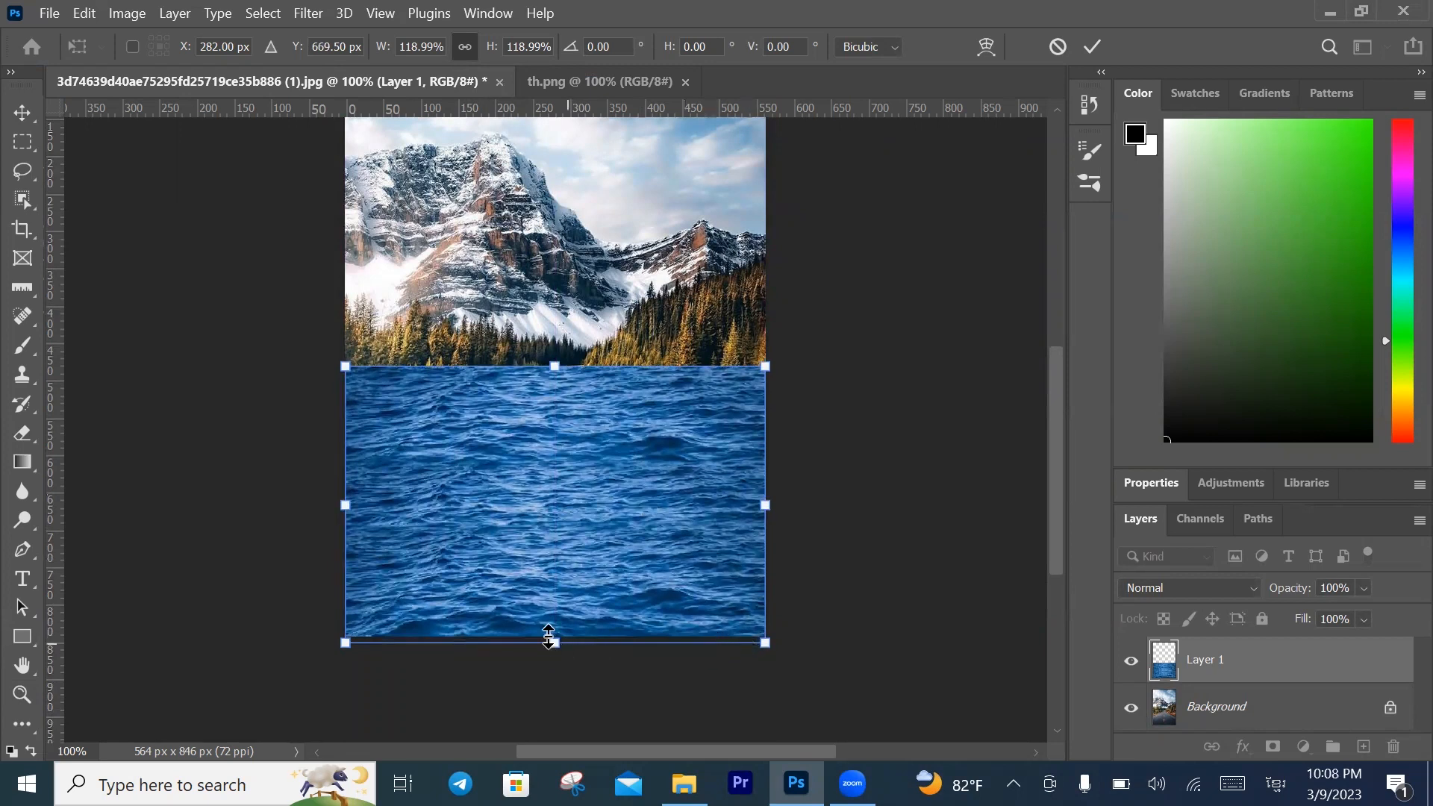
{"action": "left_click_drag", "start_coordinate": [550, 634], "coordinate": [553, 630]}
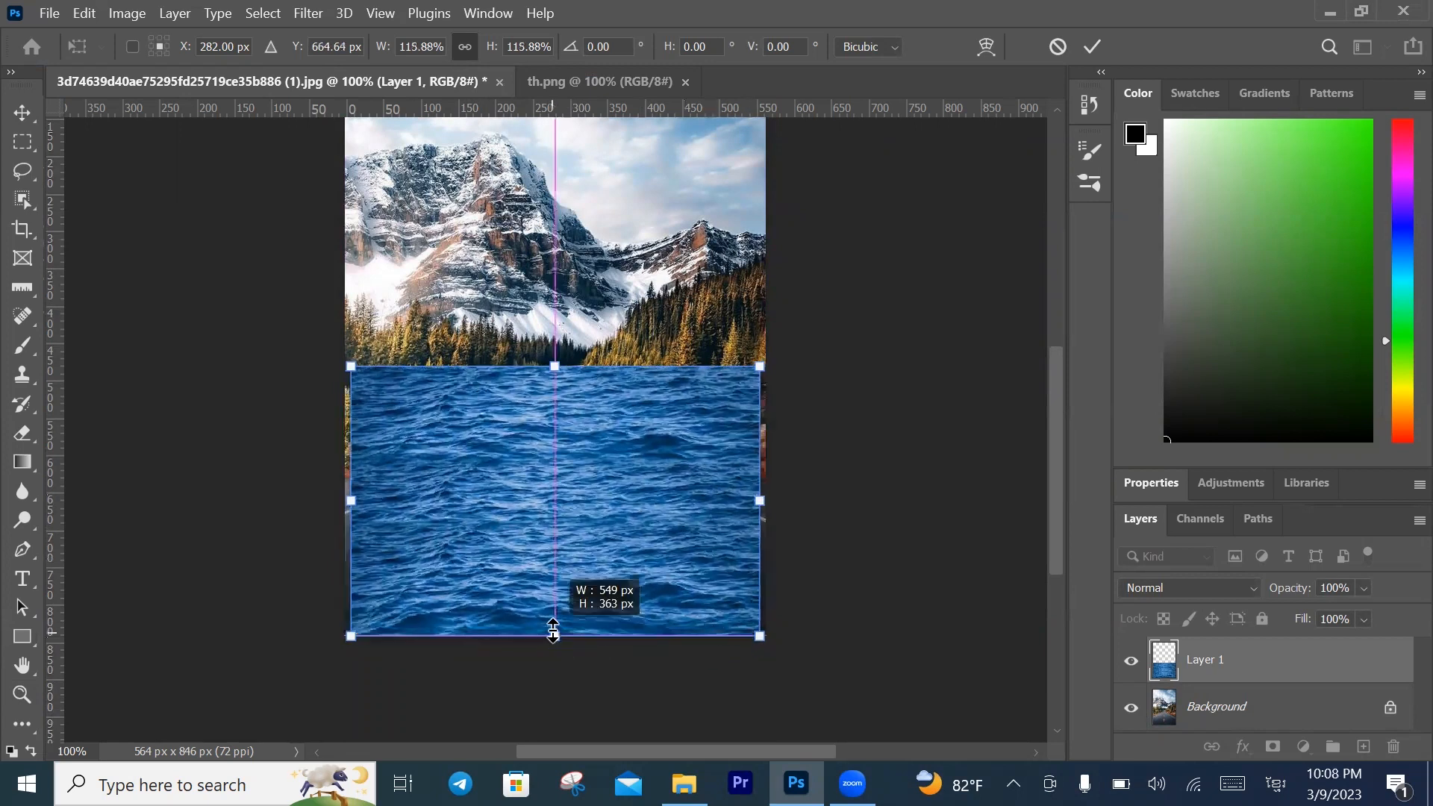
{"action": "left_click_drag", "start_coordinate": [553, 636], "coordinate": [553, 645]}
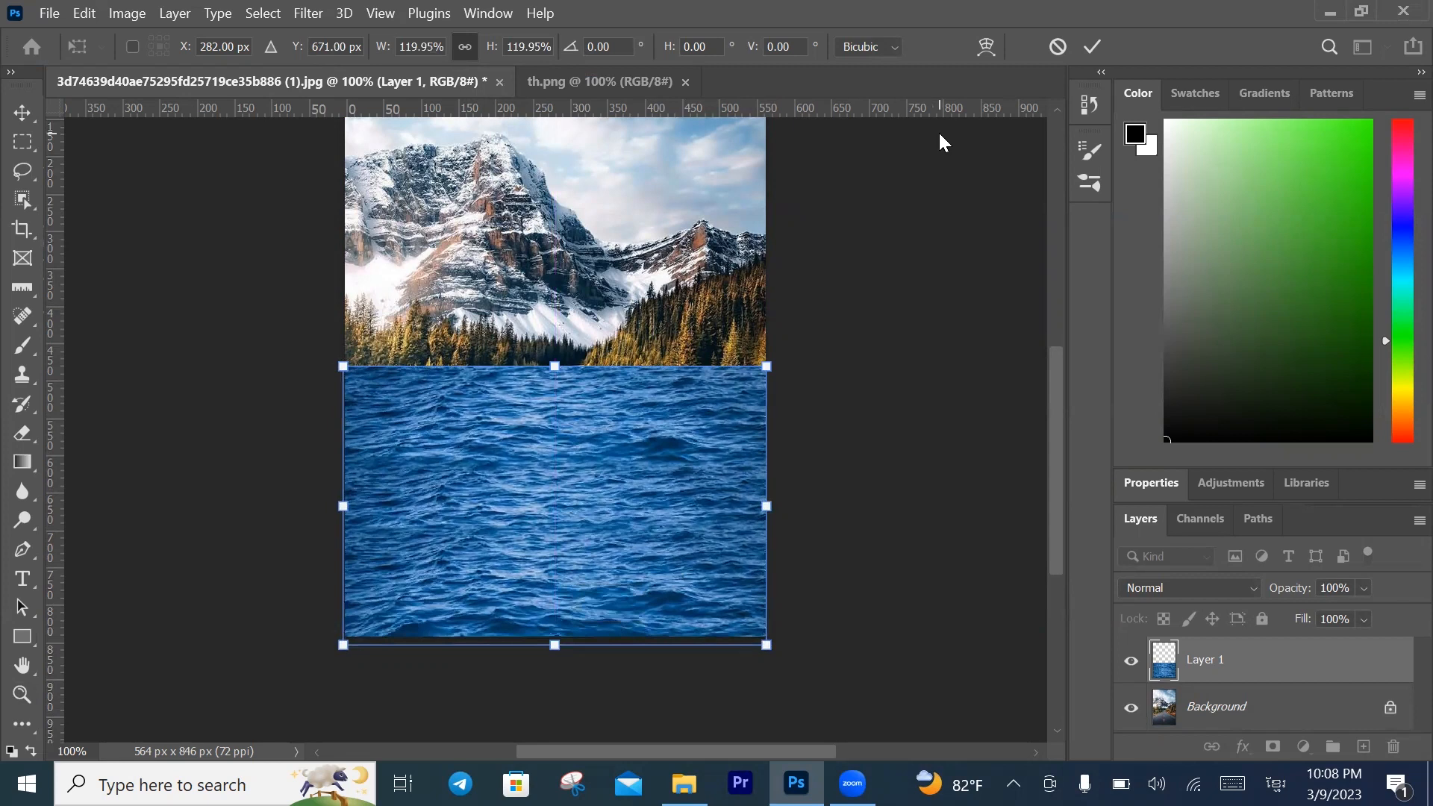
{"action": "left_click", "coordinate": [1090, 48]}
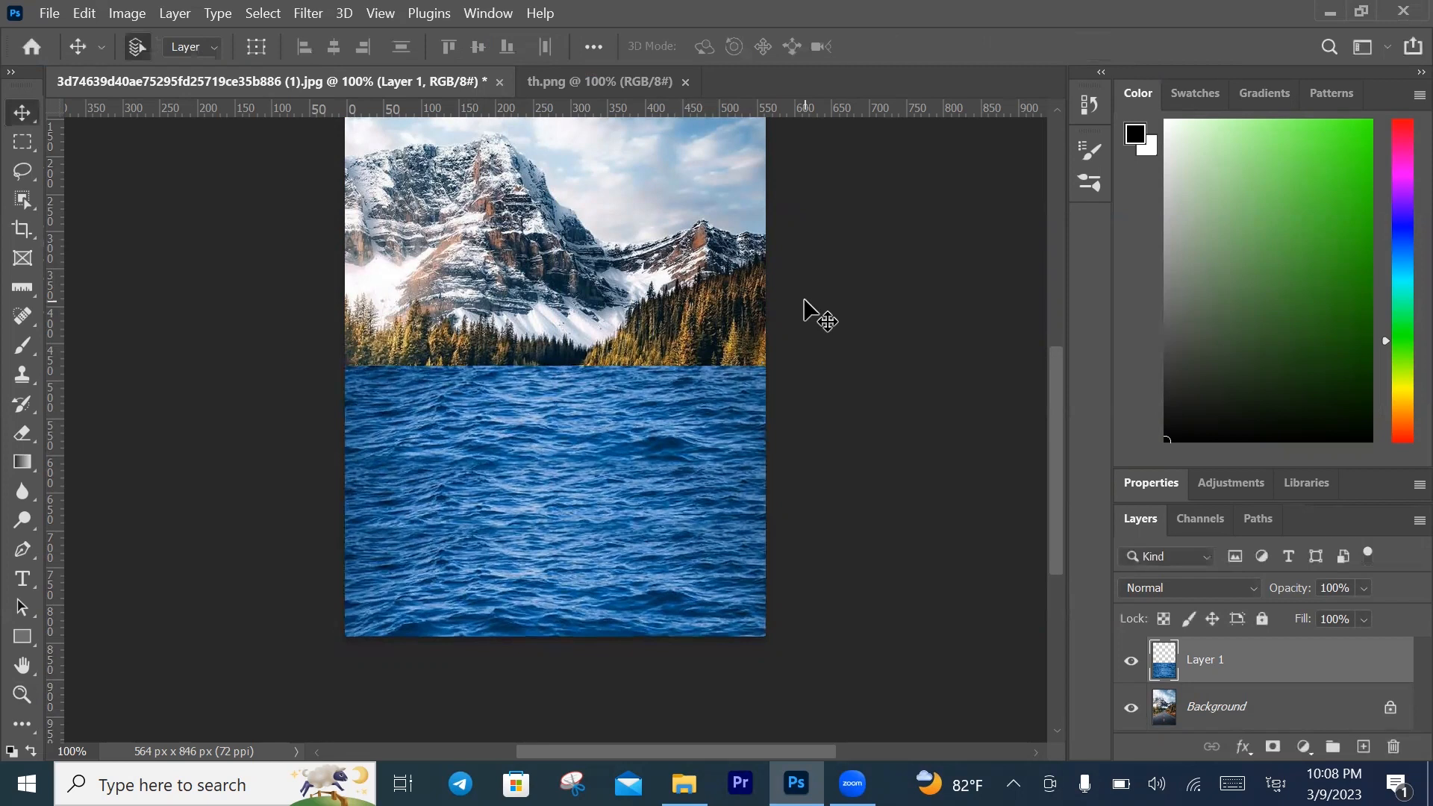
Step: Add a layer mask to the water layer and set its blend mode to Overlay
{"action": "left_click", "coordinate": [805, 300]}
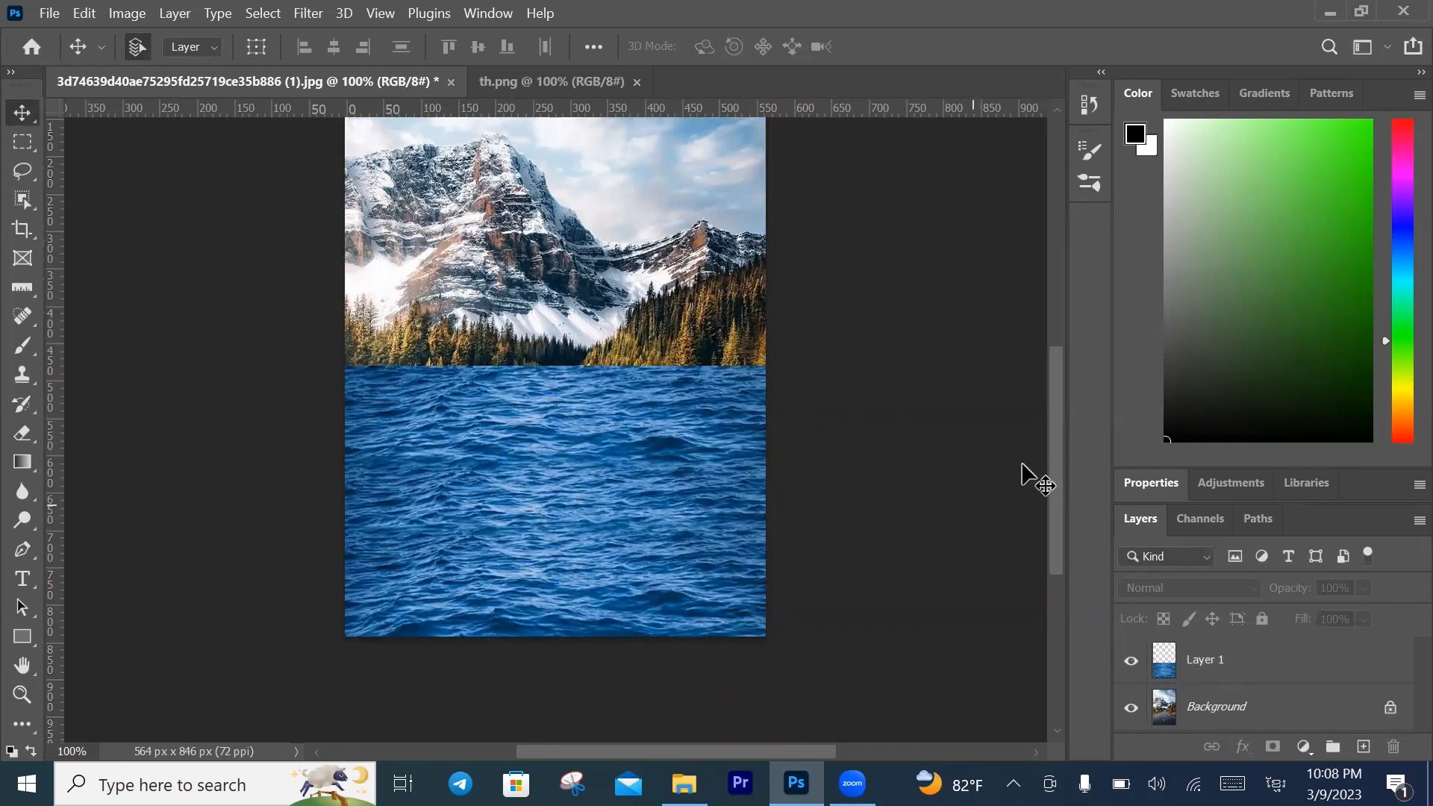
{"action": "left_click", "coordinate": [1203, 655]}
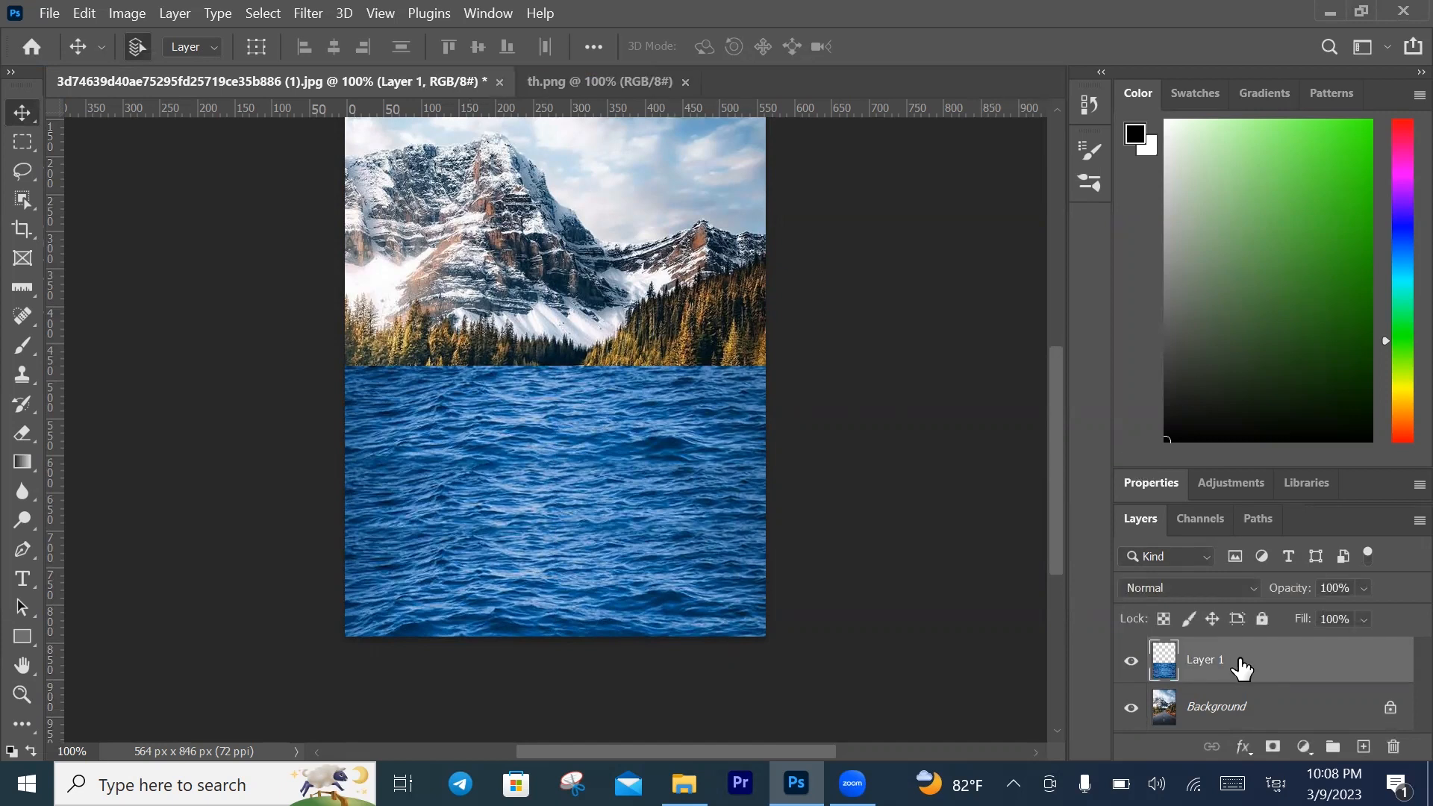
{"action": "left_click", "coordinate": [1273, 747]}
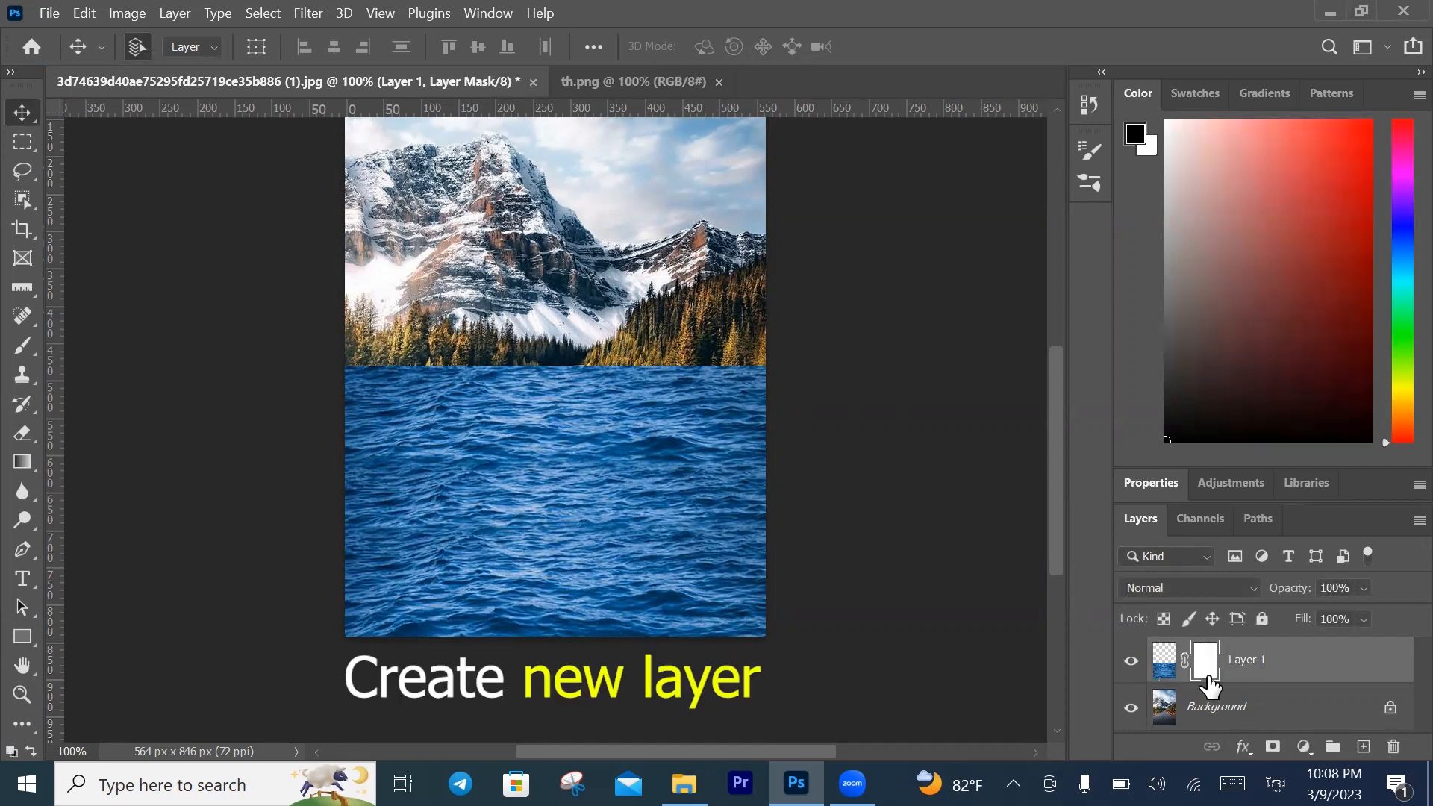
{"action": "left_click", "coordinate": [1155, 589]}
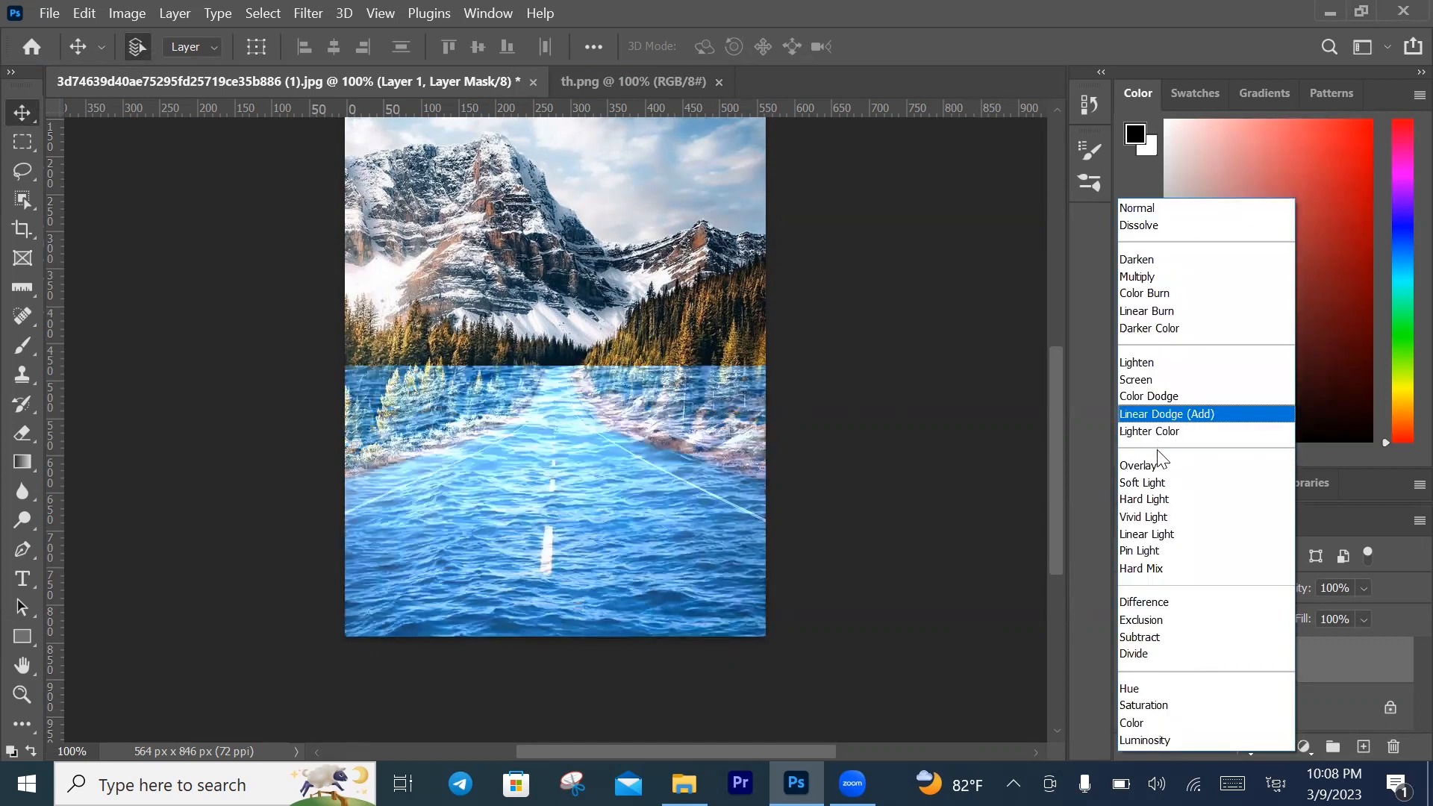
{"action": "left_click", "coordinate": [1148, 471]}
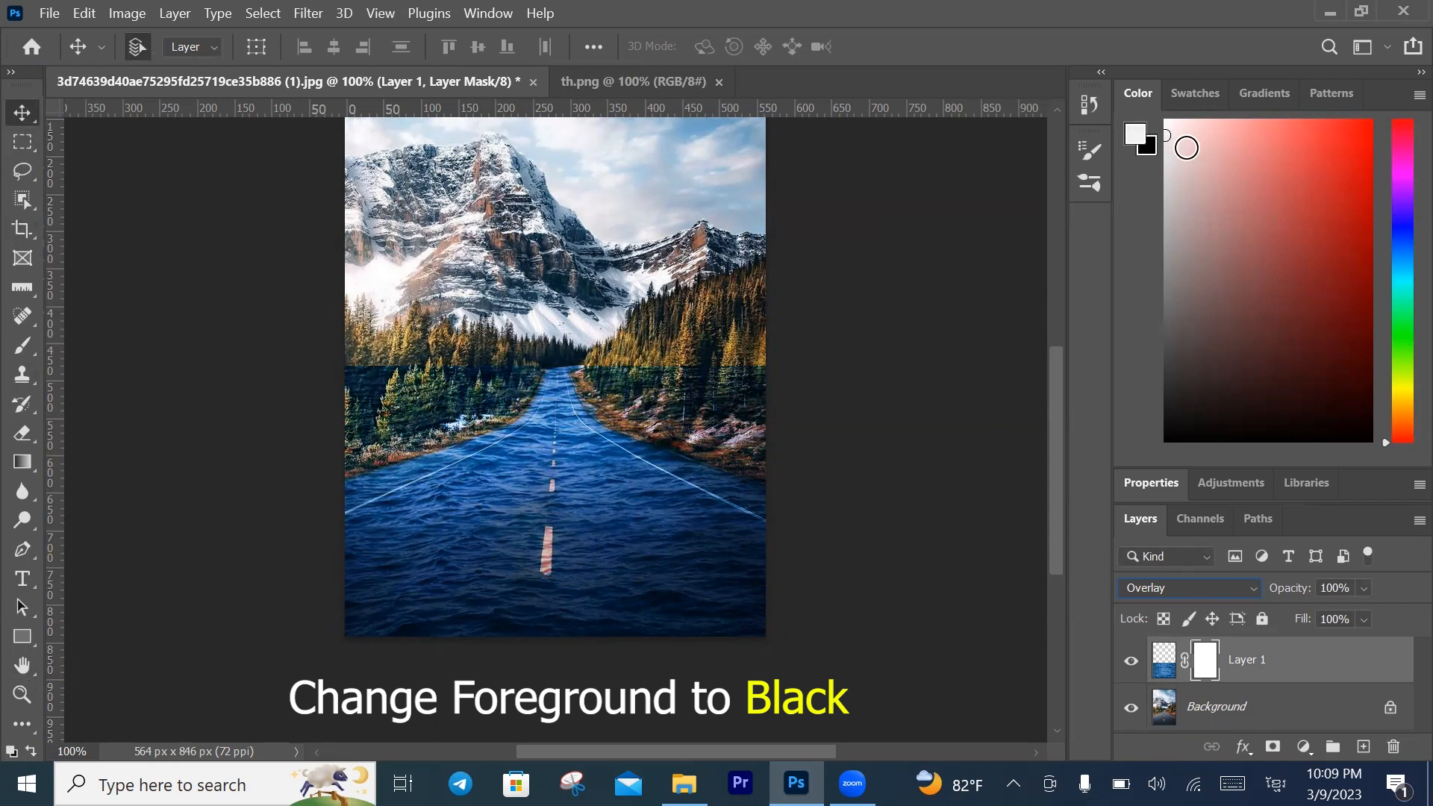
{"action": "left_click", "coordinate": [1138, 140]}
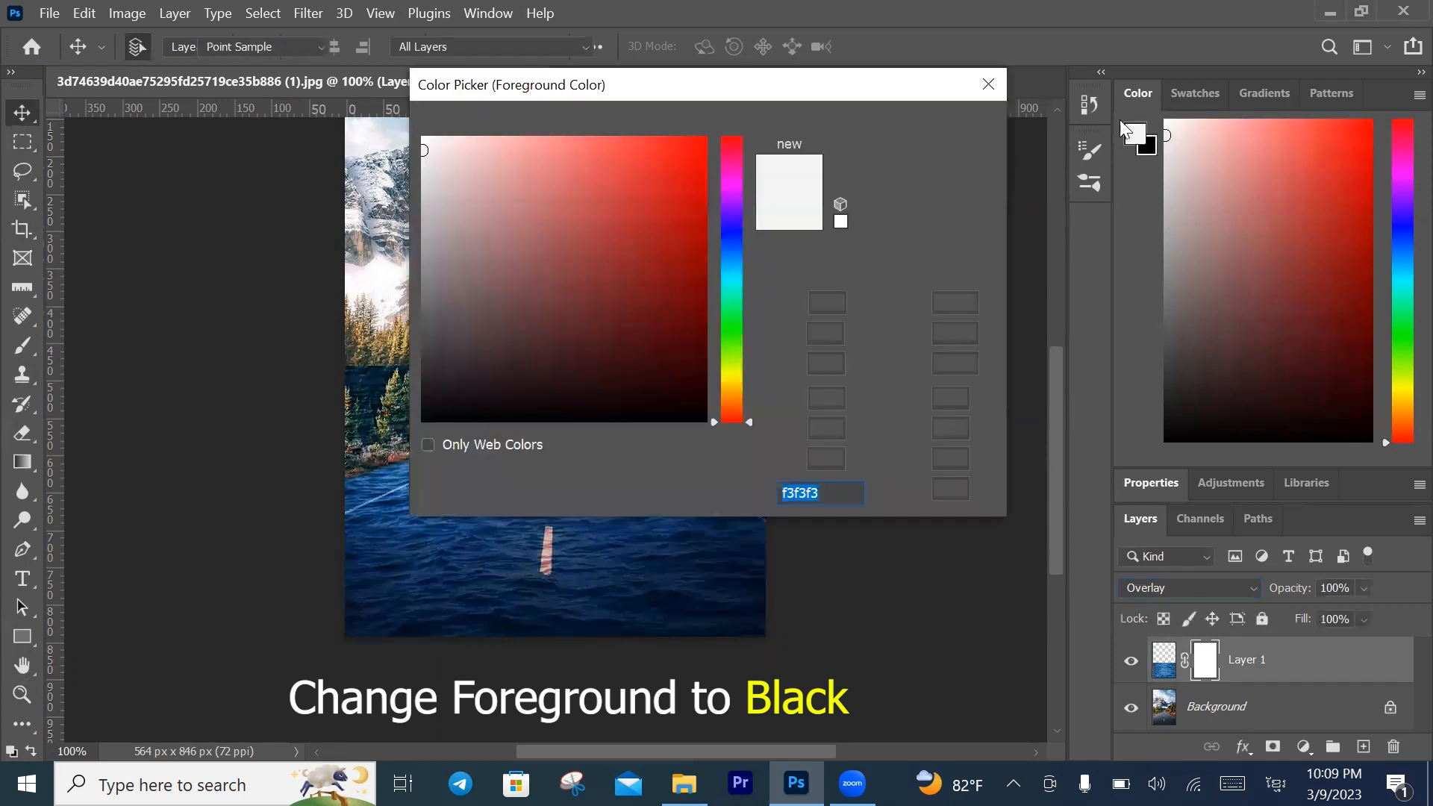
{"action": "left_click", "coordinate": [988, 83]}
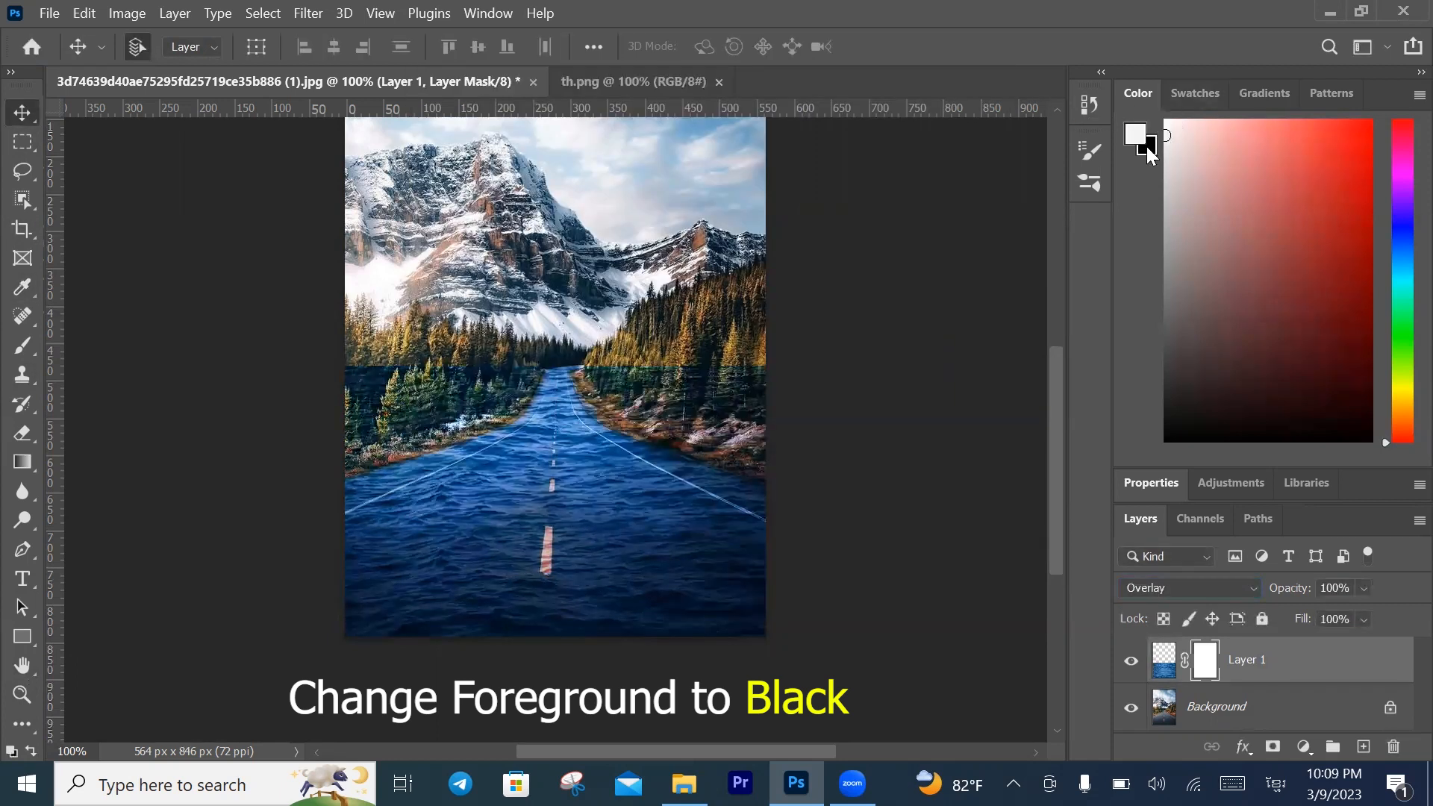
{"action": "left_click", "coordinate": [1148, 146]}
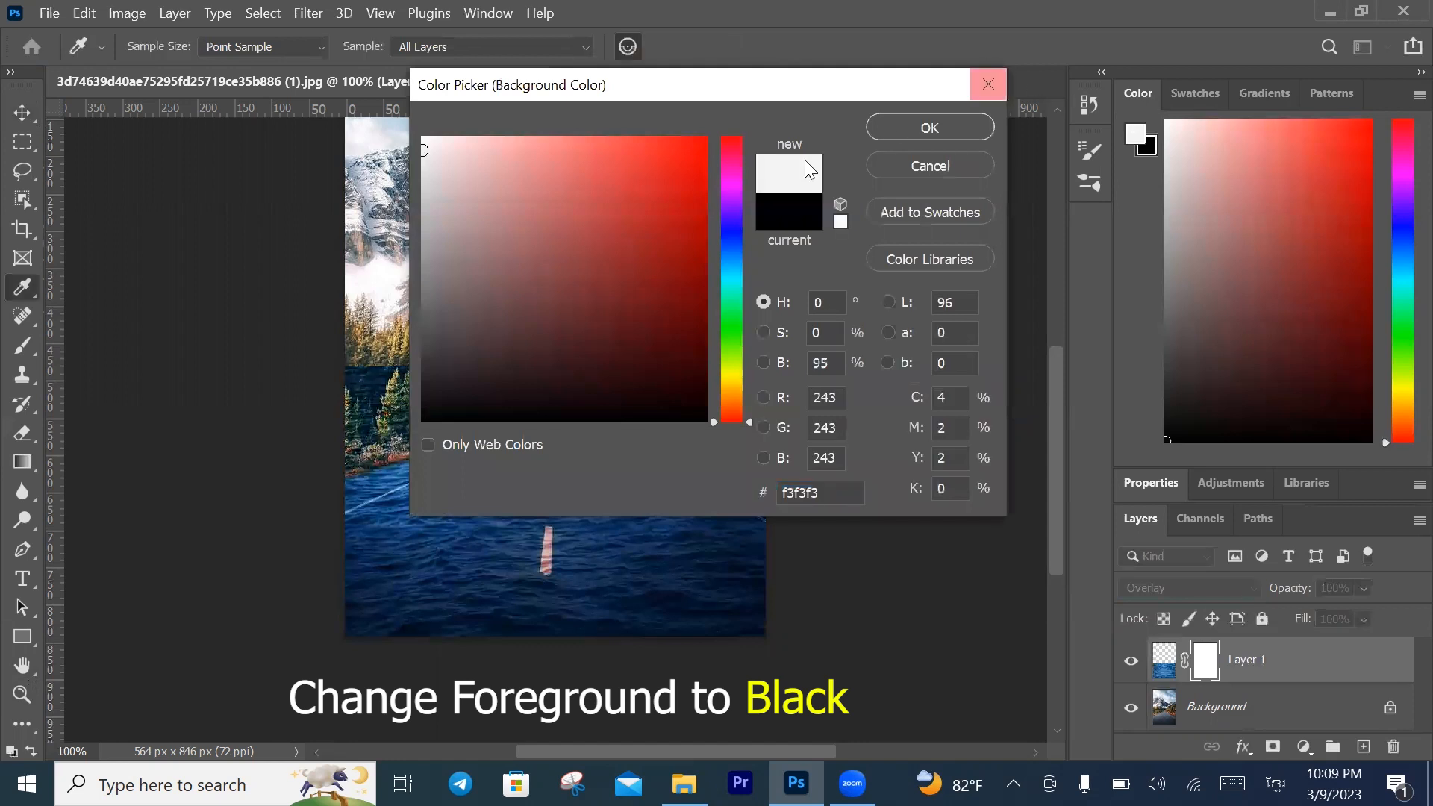
{"action": "left_click", "coordinate": [987, 83]}
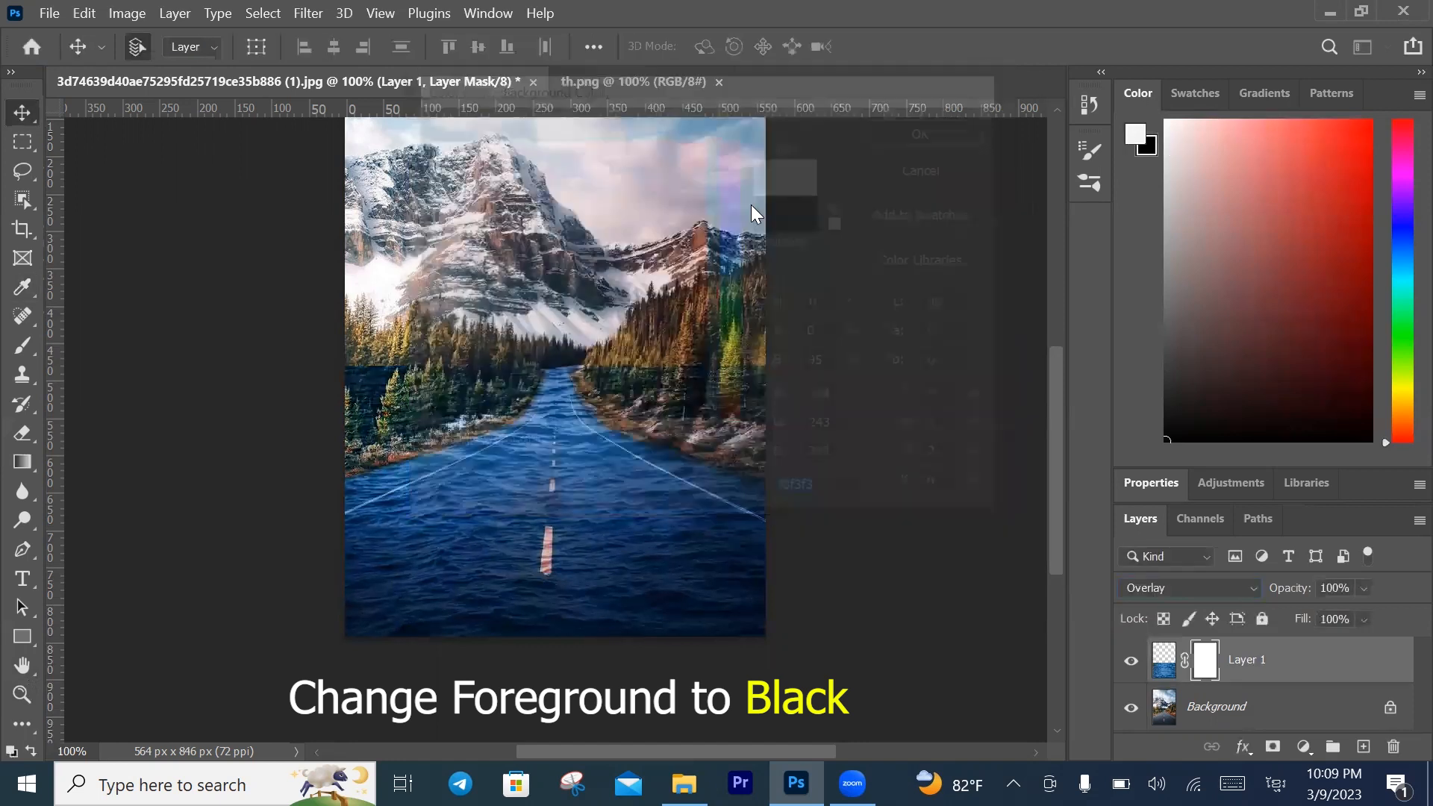
Step: Set the foreground color to black (000000) and the background color to white (ffffff)
{"action": "left_click", "coordinate": [1134, 136]}
{"action": "left_click_drag", "start_coordinate": [692, 392], "coordinate": [745, 453]}
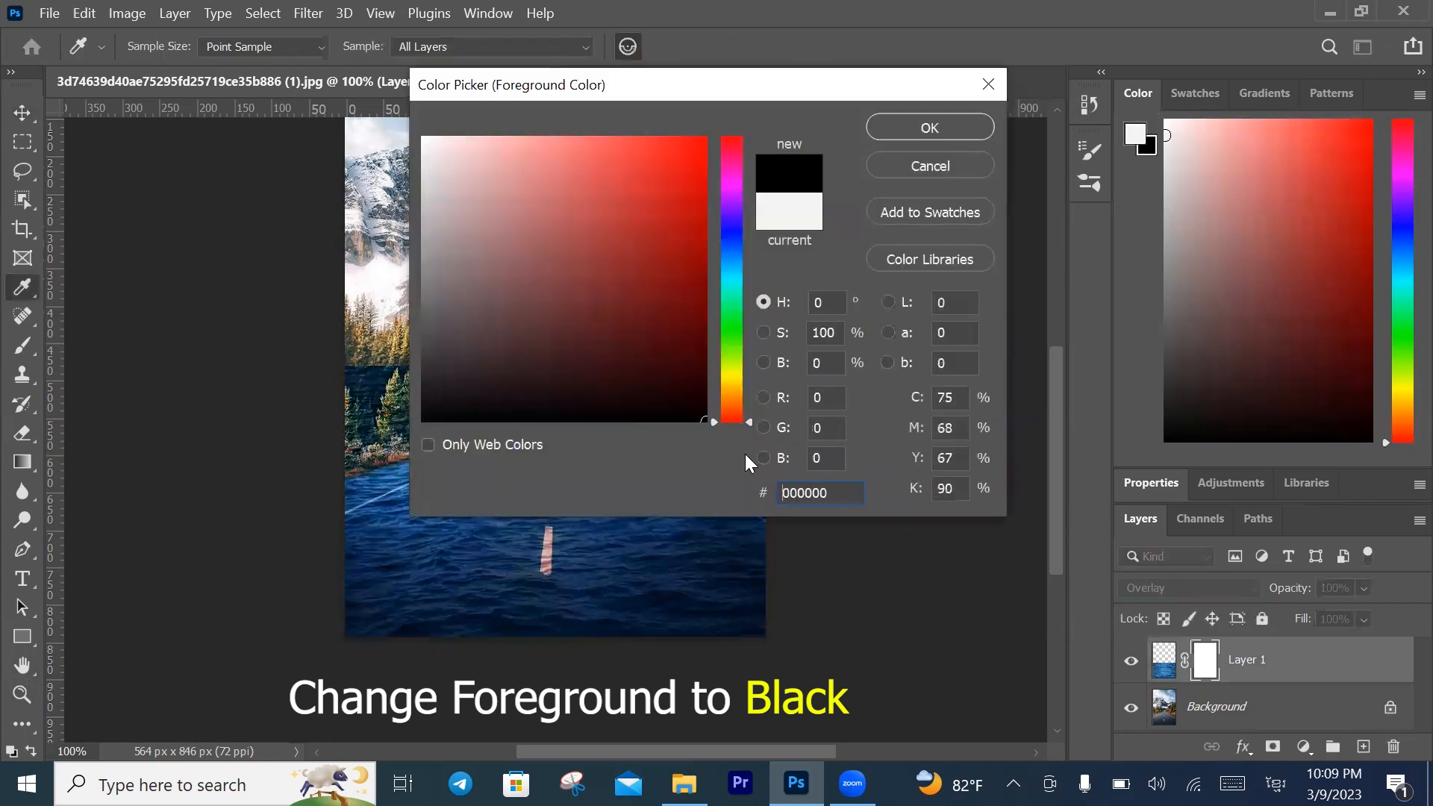
{"action": "left_click", "coordinate": [934, 125]}
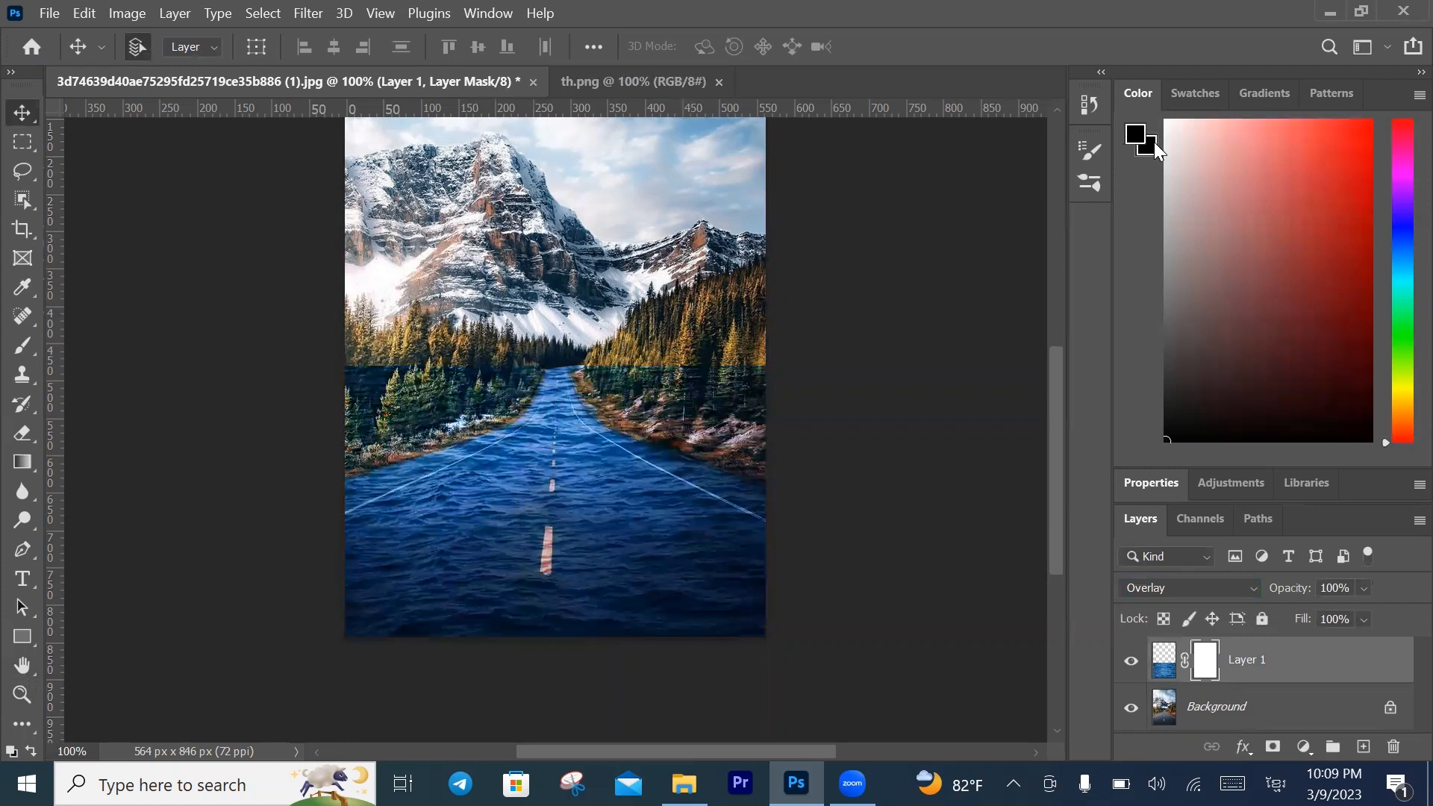
{"action": "left_click", "coordinate": [1154, 142]}
{"action": "left_click_drag", "start_coordinate": [464, 176], "coordinate": [357, 121]}
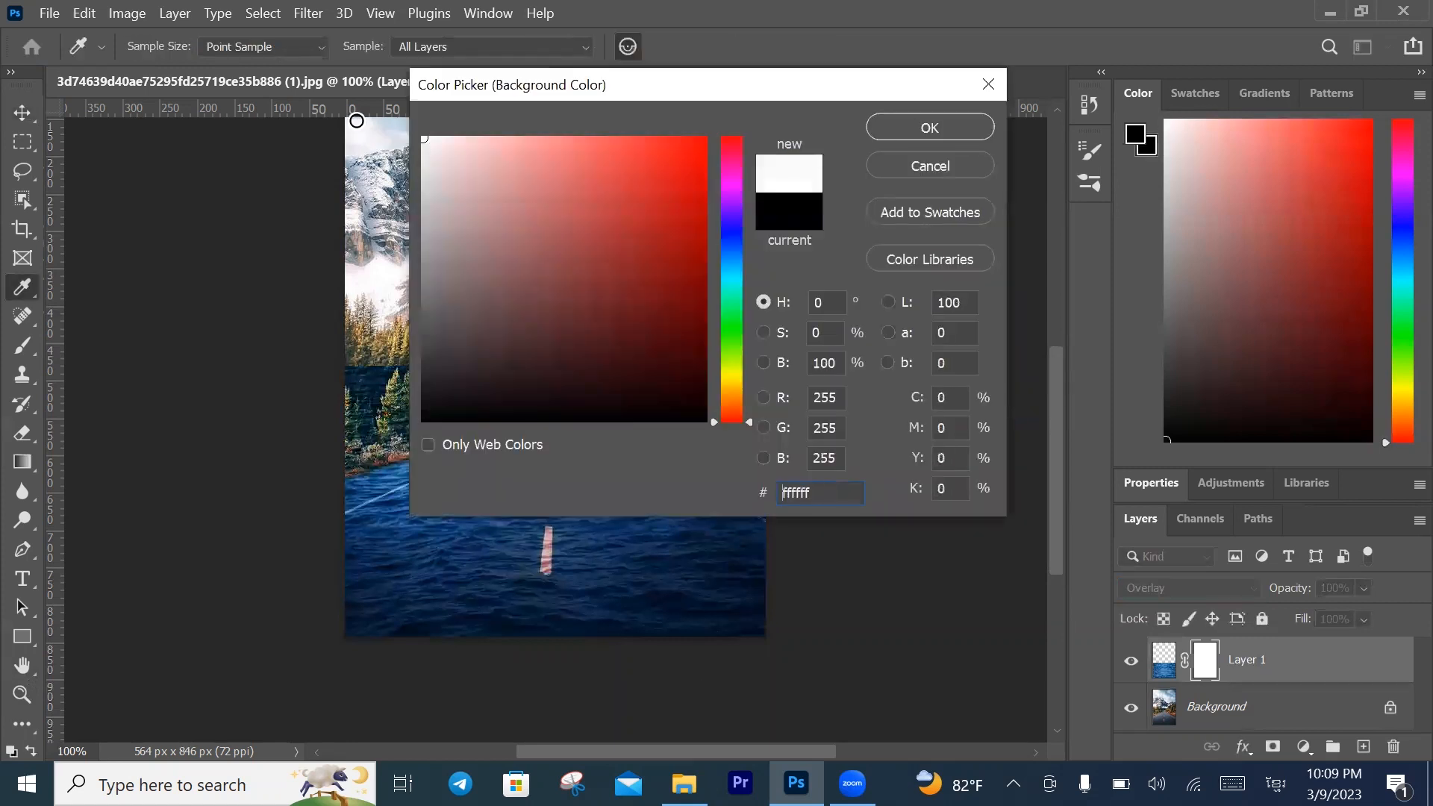
{"action": "left_click", "coordinate": [942, 127]}
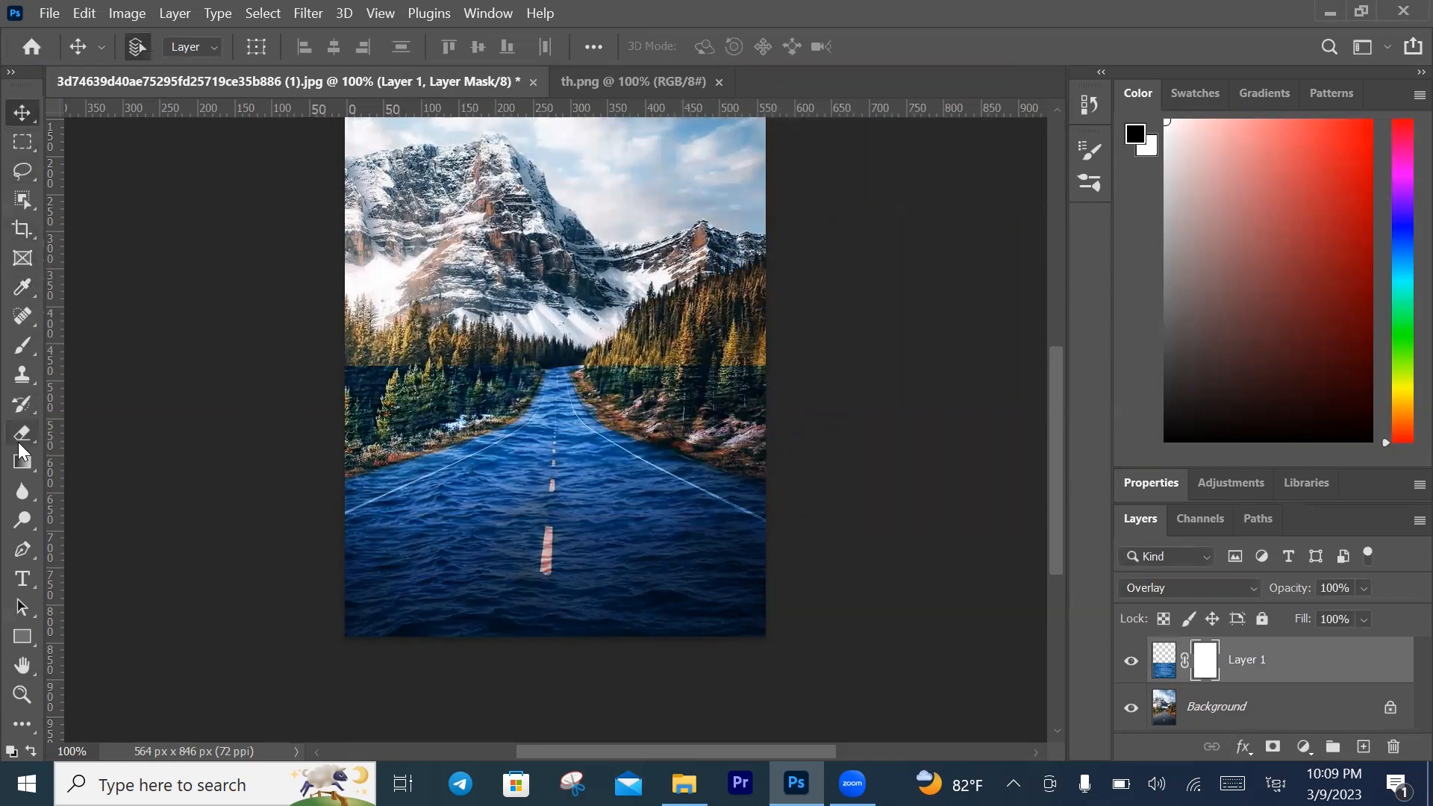
Step: Choose the Brush tool and set its size to 84 px
{"action": "left_click", "coordinate": [22, 349]}
{"action": "left_click", "coordinate": [25, 354]}
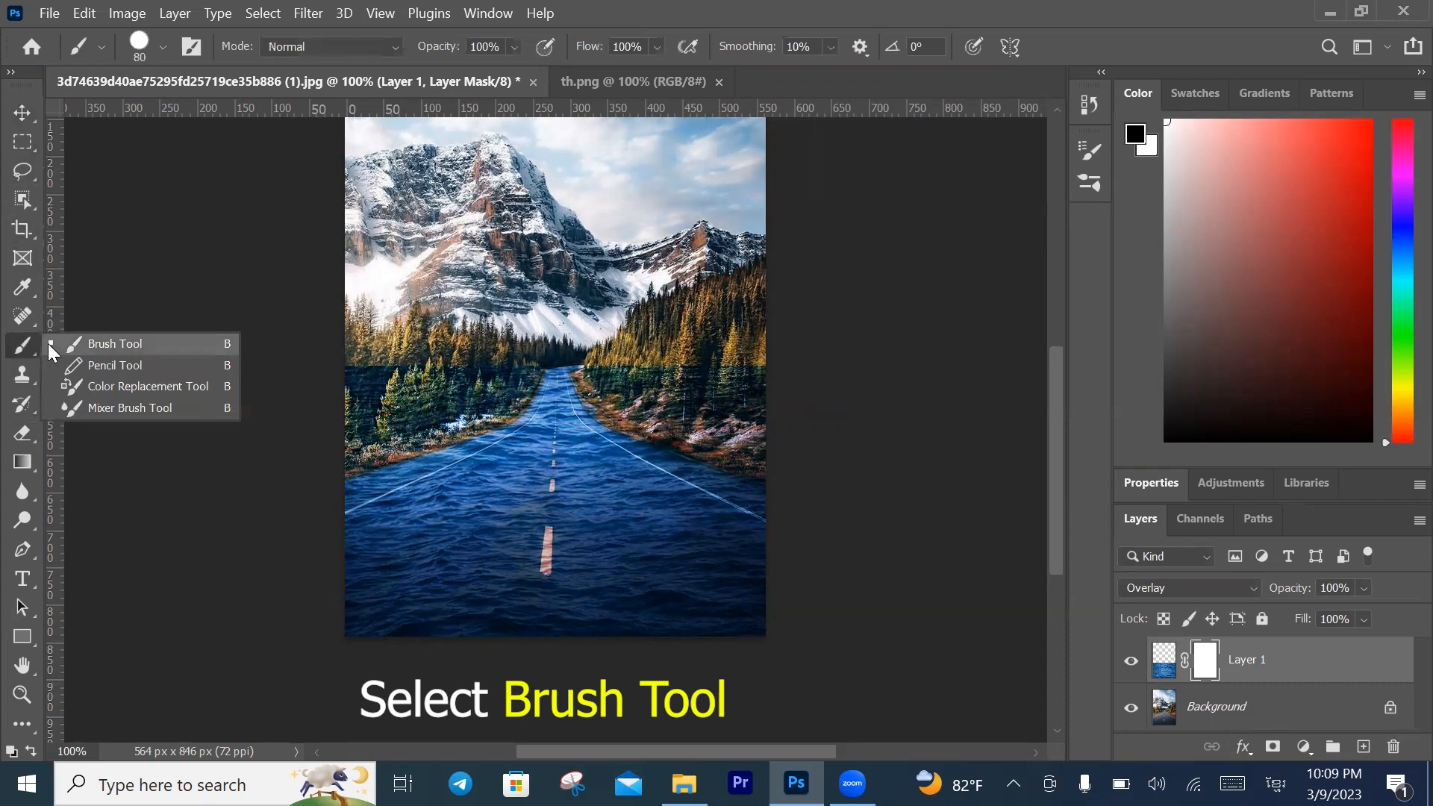
{"action": "left_click", "coordinate": [67, 344]}
{"action": "left_click", "coordinate": [138, 45]}
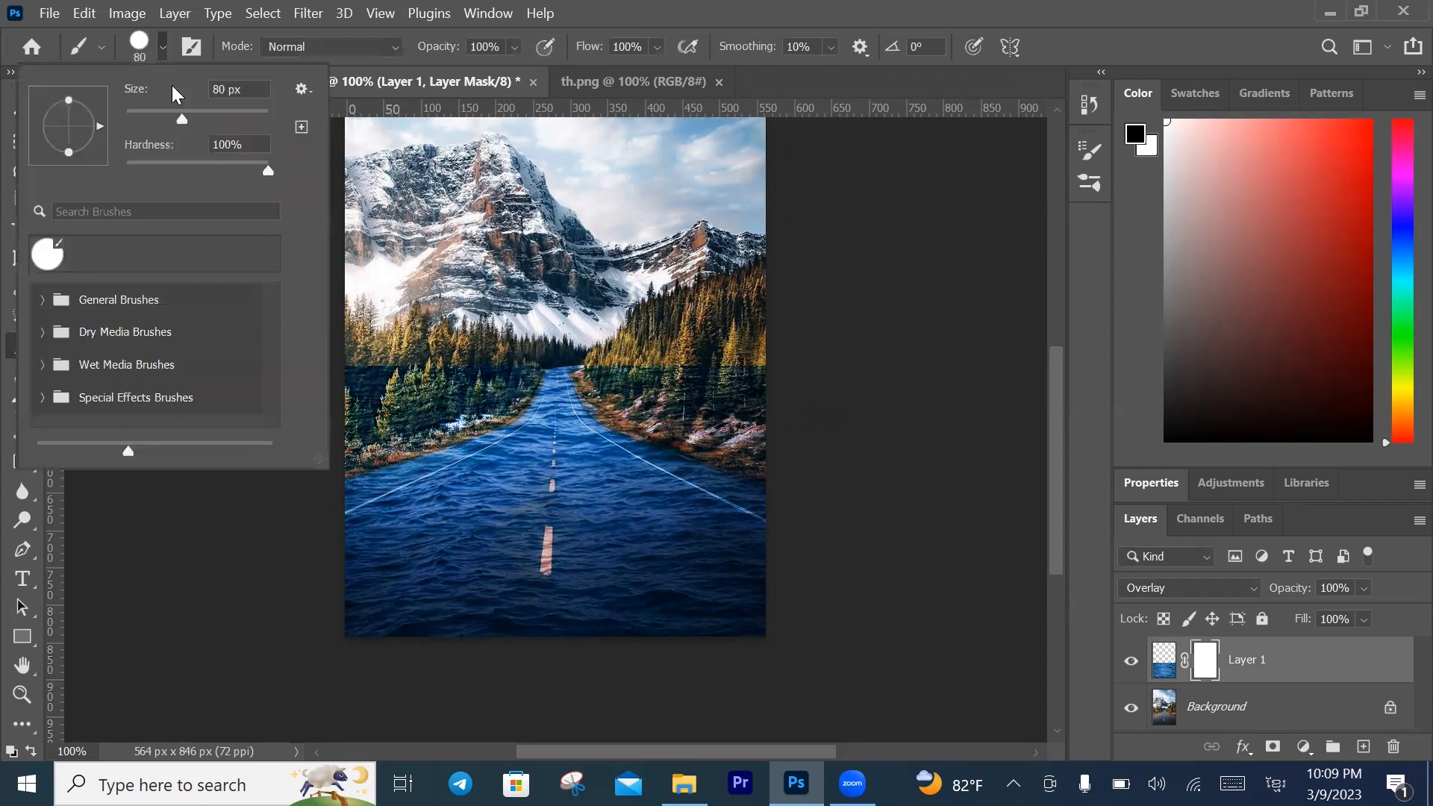
{"action": "left_click_drag", "start_coordinate": [166, 111], "coordinate": [160, 106]}
{"action": "left_click_drag", "start_coordinate": [182, 103], "coordinate": [185, 103]}
{"action": "left_click", "coordinate": [735, 377]}
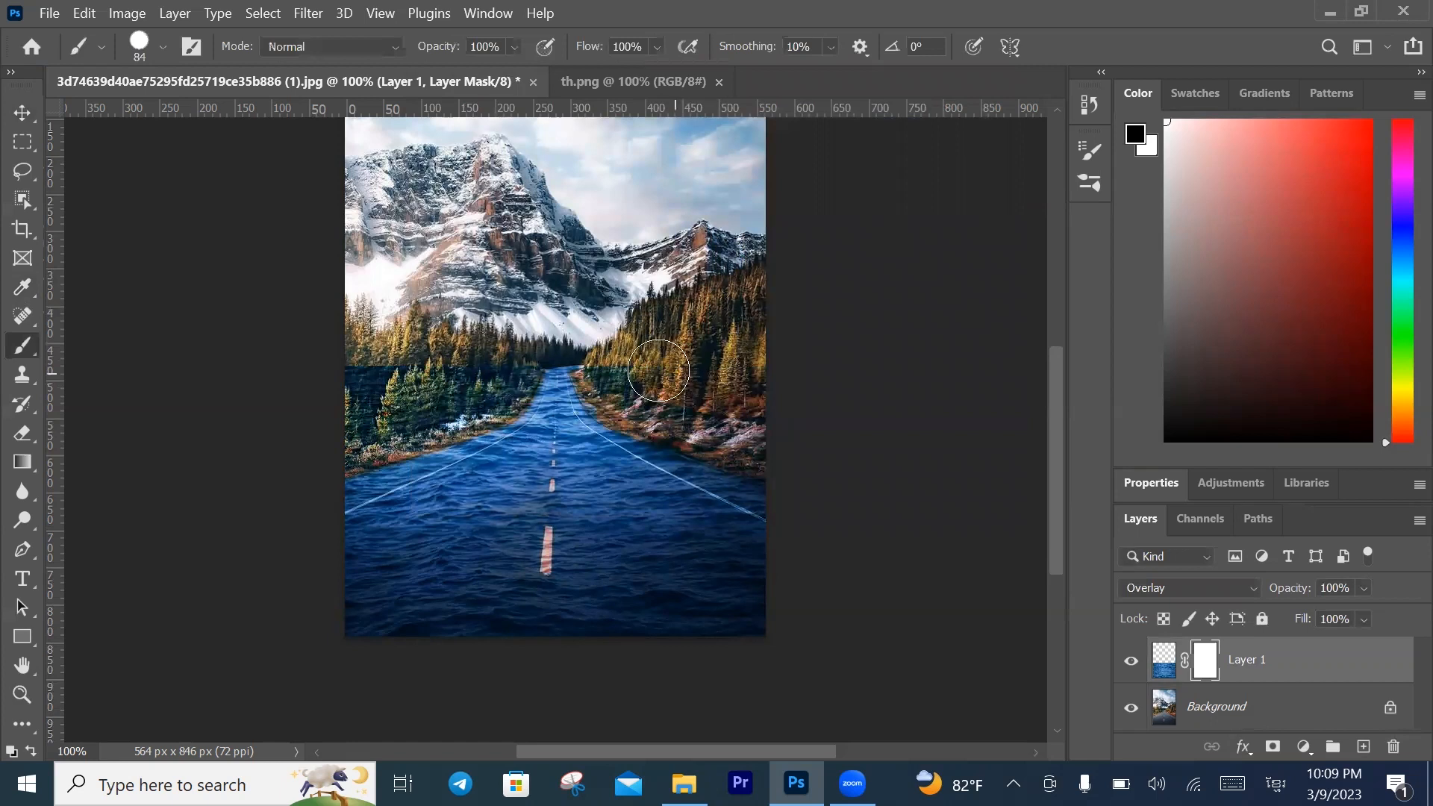
Step: Paint black on the water layer's mask over the trees and roadsides on both sides, leaving water only on the road
{"action": "mouse_move", "coordinate": [739, 406]}
{"action": "left_mouse_down"}
{"action": "mouse_move", "coordinate": [774, 427]}
{"action": "mouse_move", "coordinate": [619, 361]}
{"action": "left_mouse_up"}
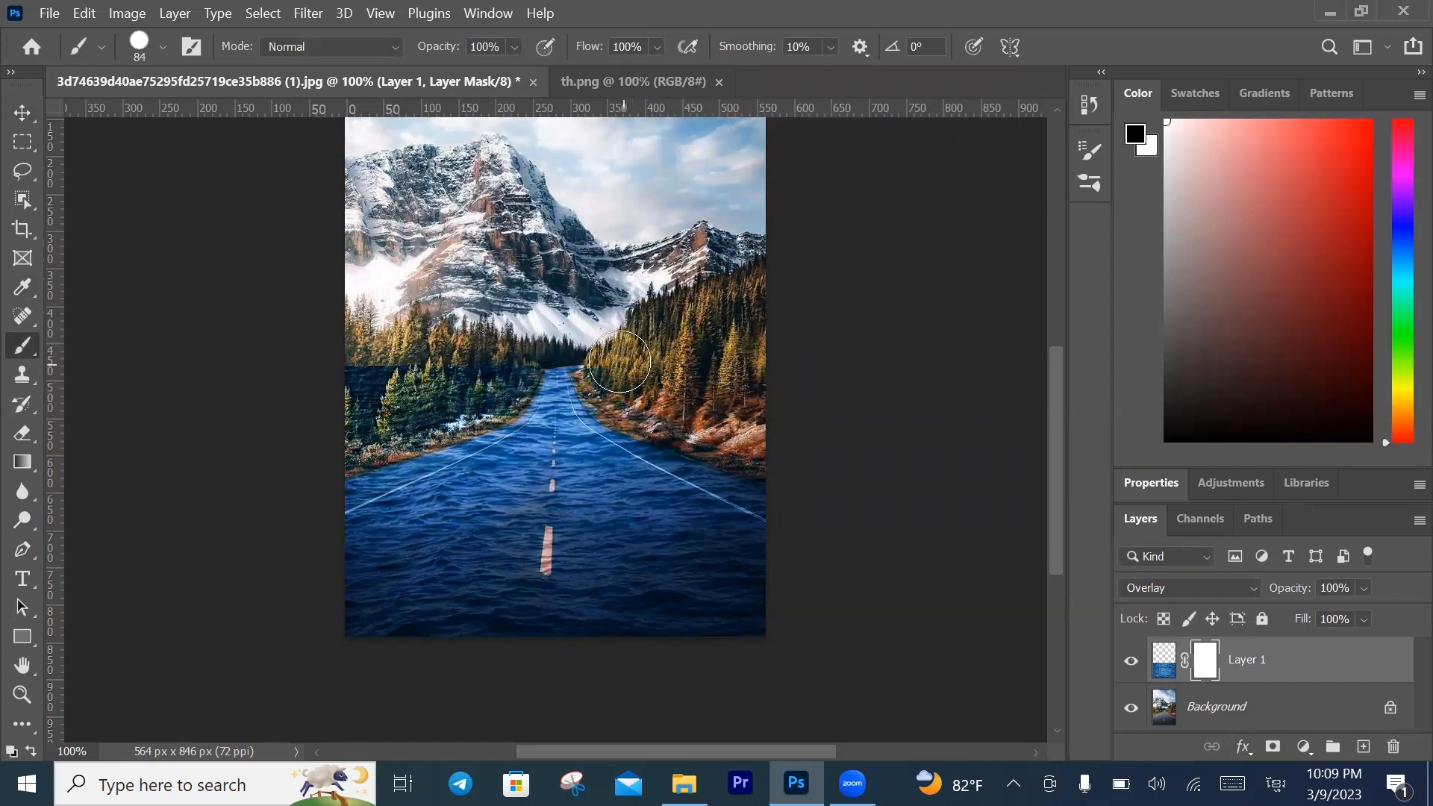
{"action": "mouse_move", "coordinate": [505, 330]}
{"action": "left_mouse_down"}
{"action": "mouse_move", "coordinate": [463, 361]}
{"action": "mouse_move", "coordinate": [497, 342]}
{"action": "mouse_move", "coordinate": [462, 387]}
{"action": "mouse_move", "coordinate": [353, 383]}
{"action": "left_mouse_up"}
{"action": "key", "text": "ctrl+plus"}
{"action": "key", "text": "ctrl+plus"}
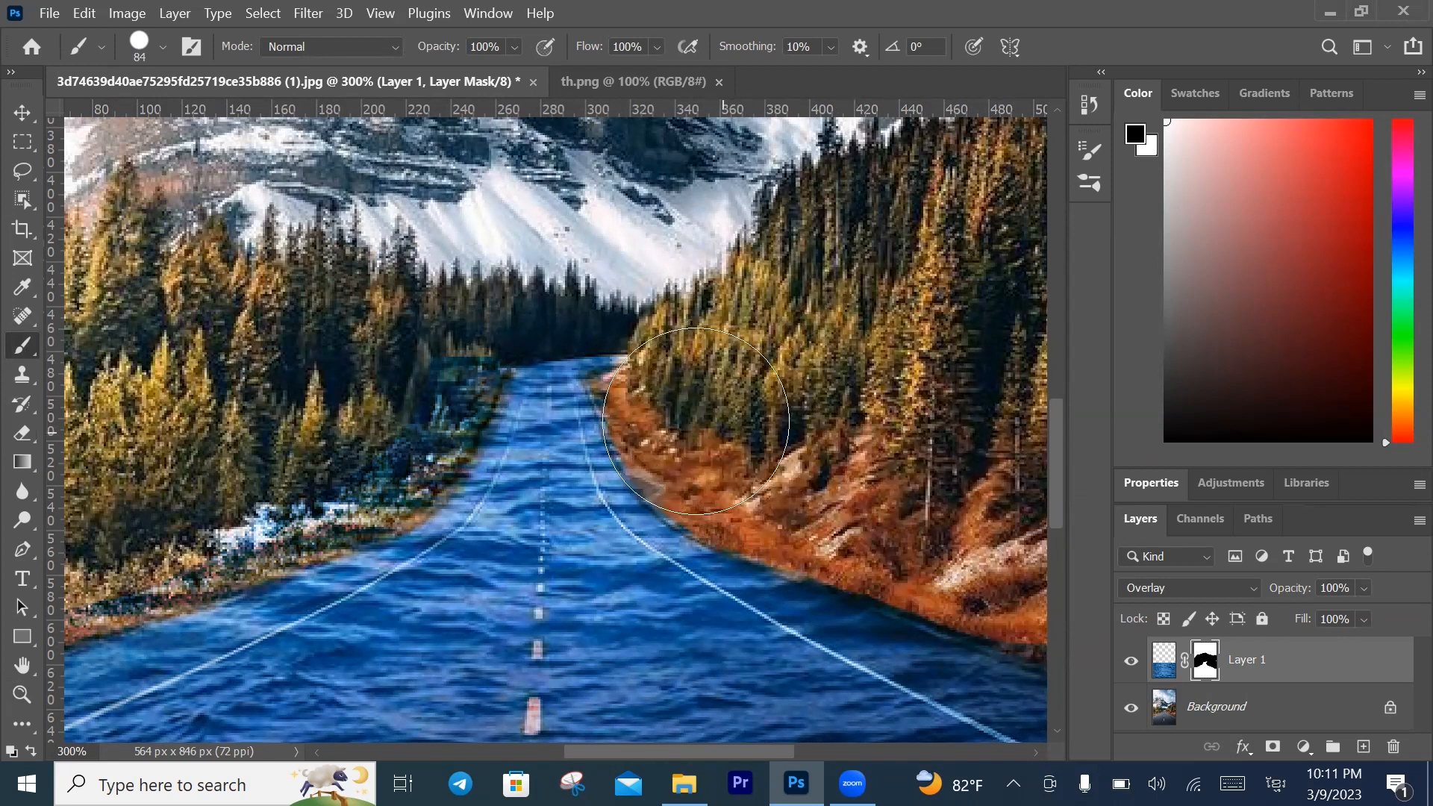
{"action": "mouse_move", "coordinate": [362, 404]}
{"action": "left_mouse_down"}
{"action": "mouse_move", "coordinate": [379, 355]}
{"action": "mouse_move", "coordinate": [411, 340]}
{"action": "mouse_move", "coordinate": [382, 407]}
{"action": "mouse_move", "coordinate": [369, 420]}
{"action": "mouse_move", "coordinate": [346, 403]}
{"action": "mouse_move", "coordinate": [336, 420]}
{"action": "left_mouse_up"}
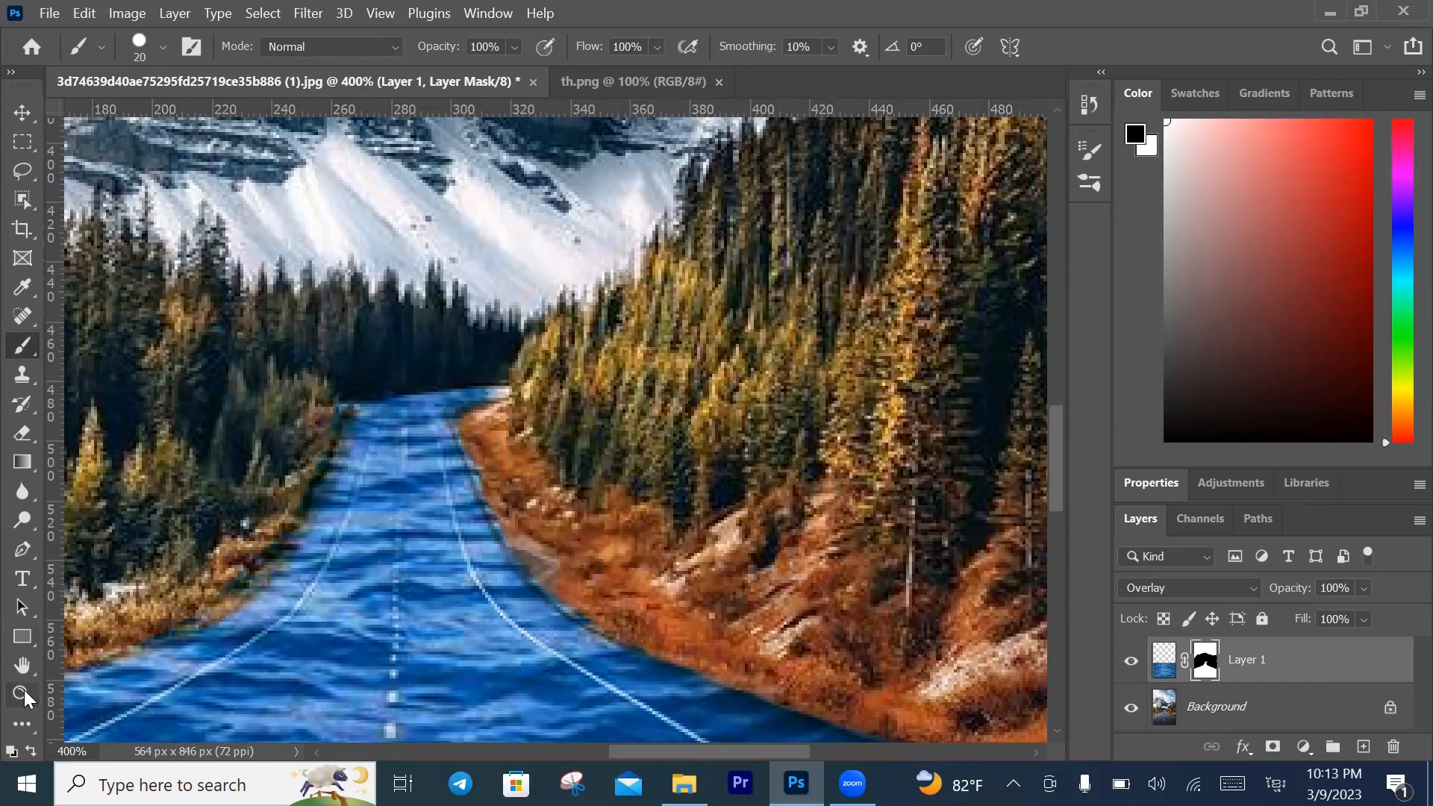
Step: Examine the mask edges at the road's far end up close, as well as the whole composite
{"action": "left_click", "coordinate": [22, 694]}
{"action": "left_click", "coordinate": [486, 410]}
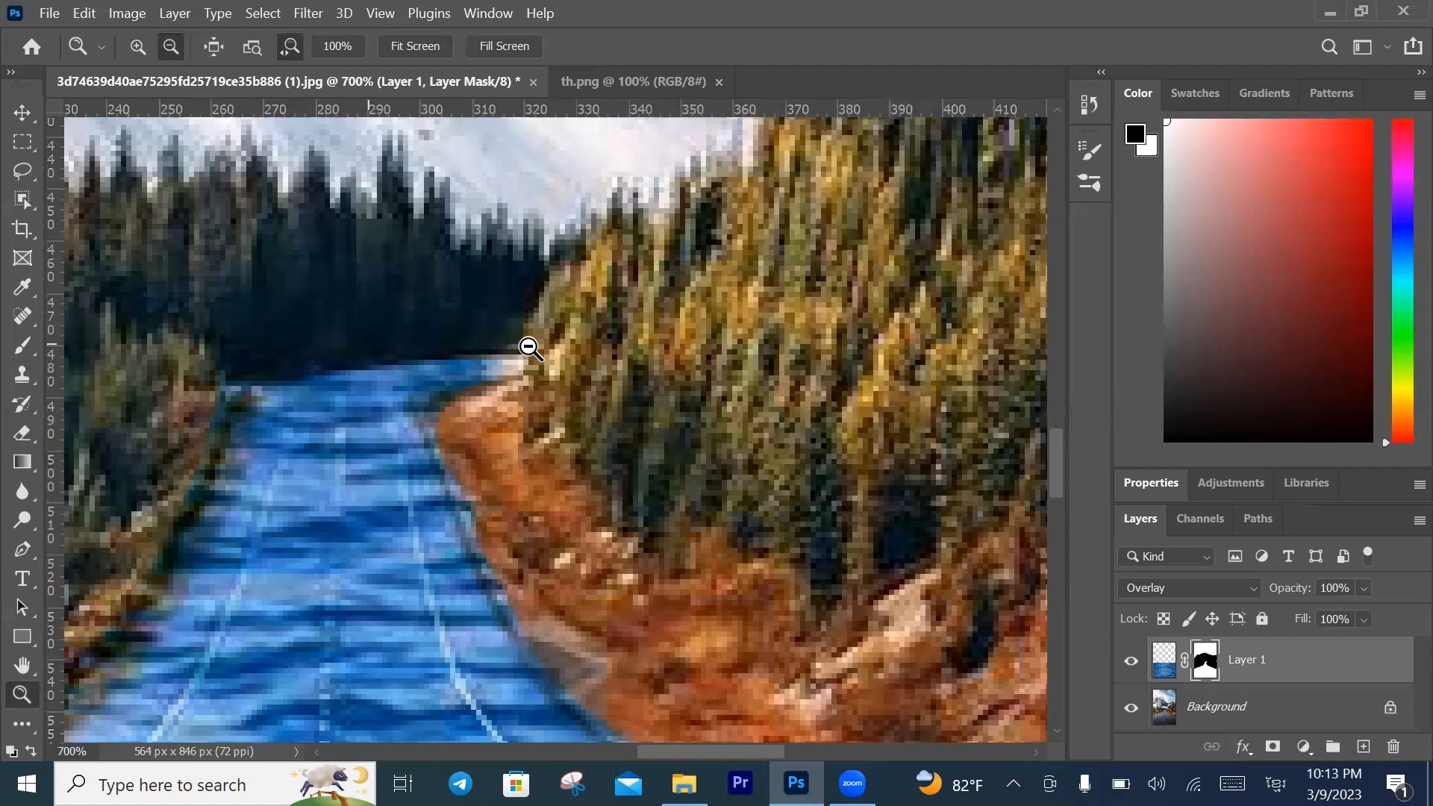
{"action": "left_click", "coordinate": [529, 348]}
{"action": "left_click", "coordinate": [537, 333]}
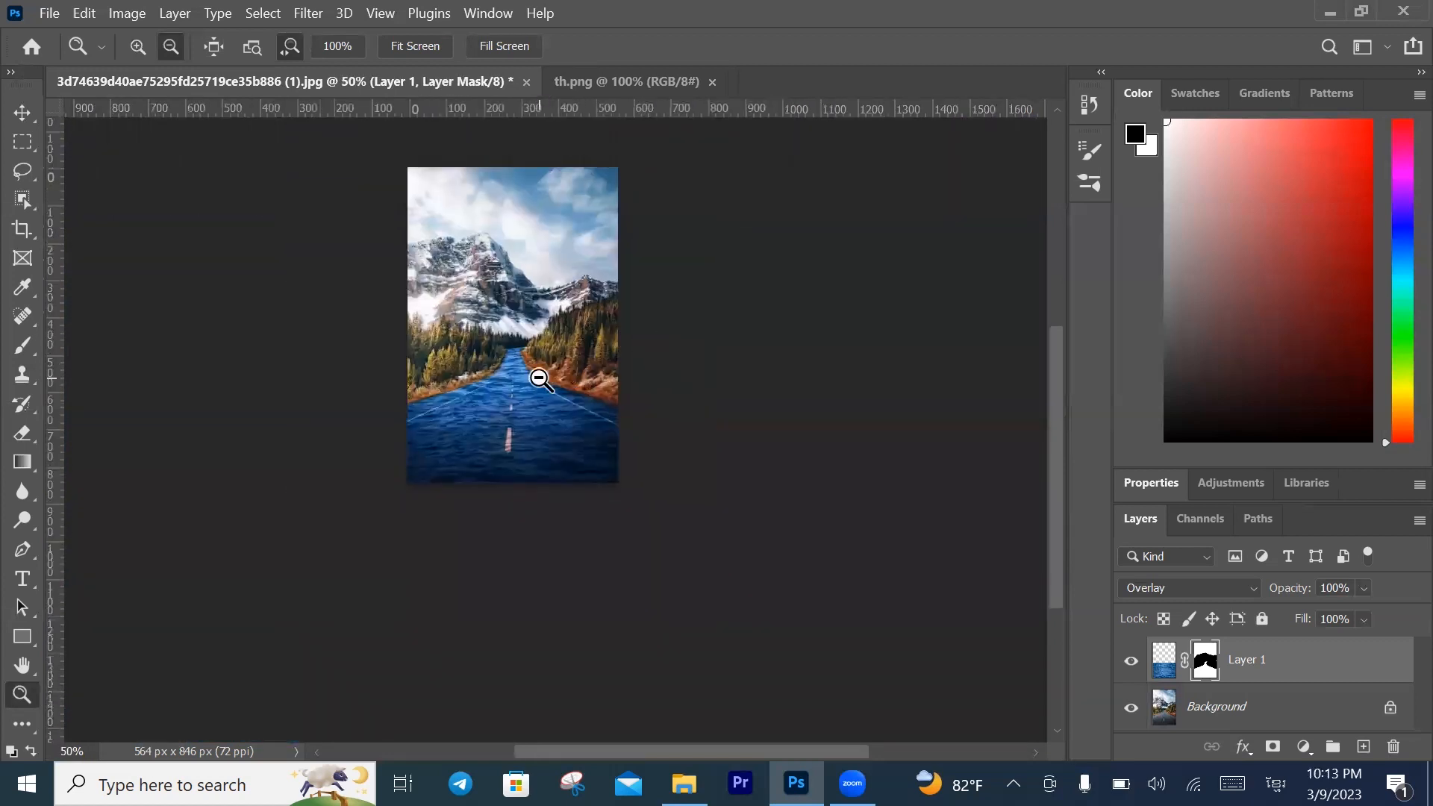
{"action": "scroll", "coordinate": [1059, 394], "scroll_direction": "up", "scroll_amount": 3}
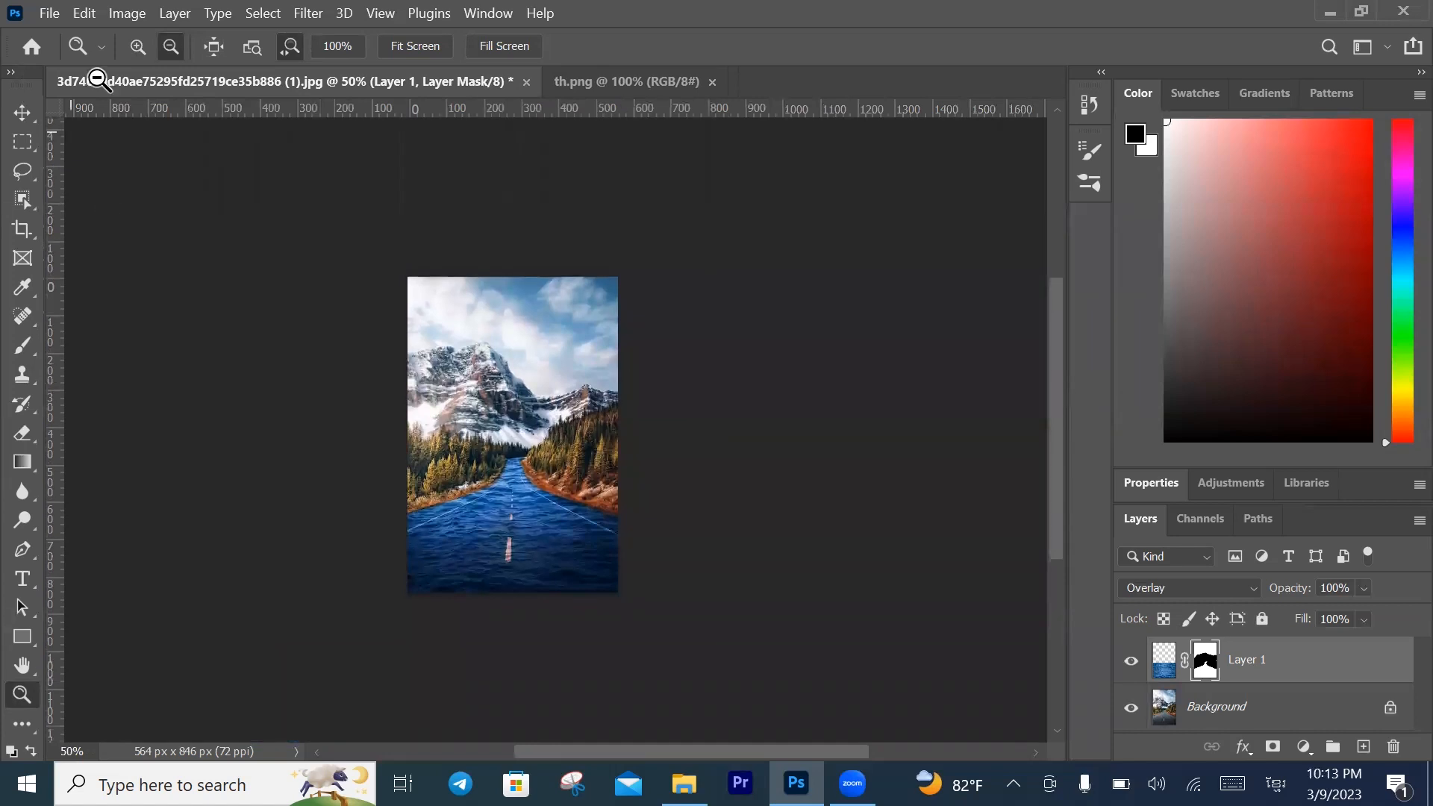
{"action": "left_click_drag", "start_coordinate": [415, 360], "coordinate": [739, 369]}
{"action": "left_click", "coordinate": [504, 171]}
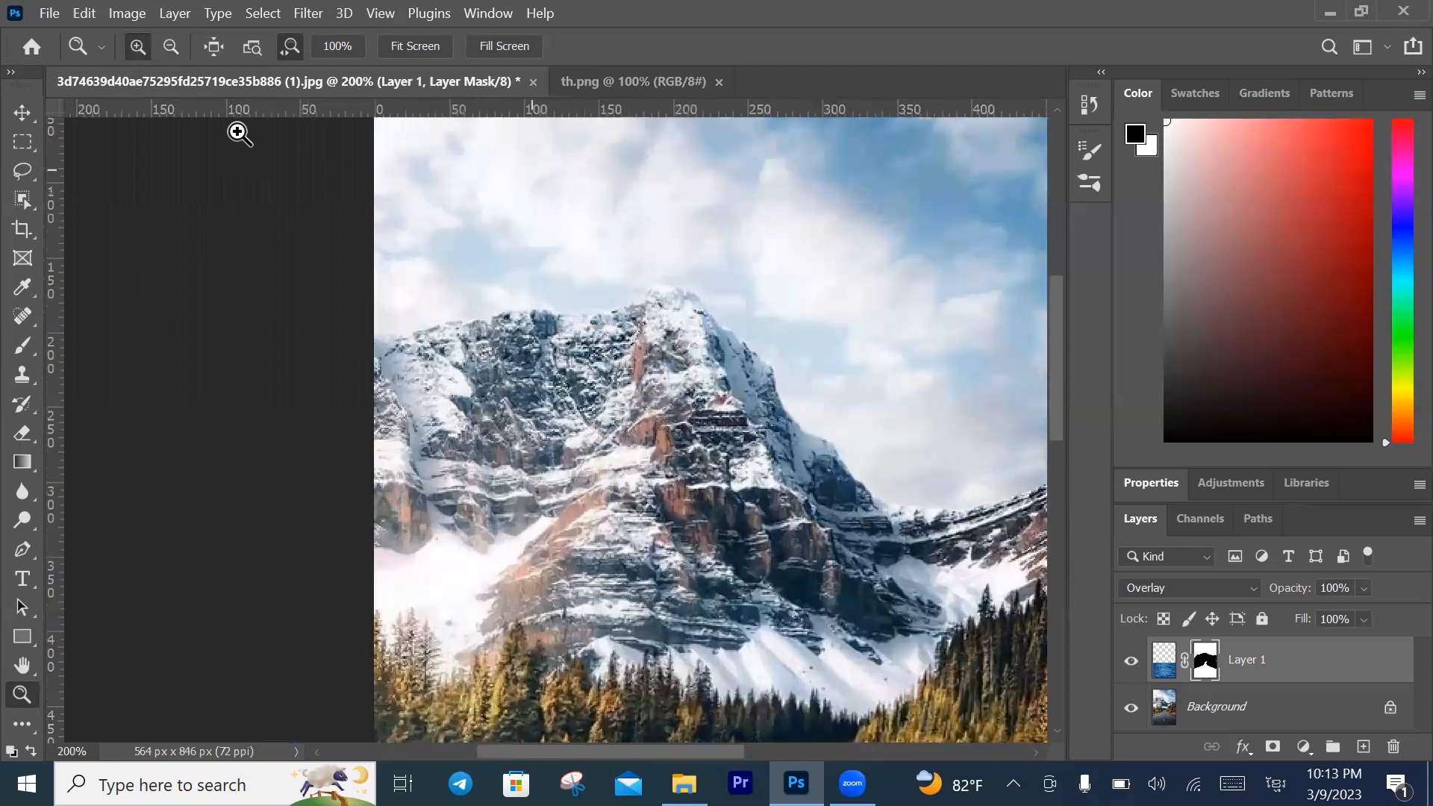
Step: Duplicate the Background layer within the same document, keeping the suggested name
{"action": "left_click", "coordinate": [171, 46]}
{"action": "left_click", "coordinate": [575, 365]}
{"action": "left_click", "coordinate": [575, 365]}
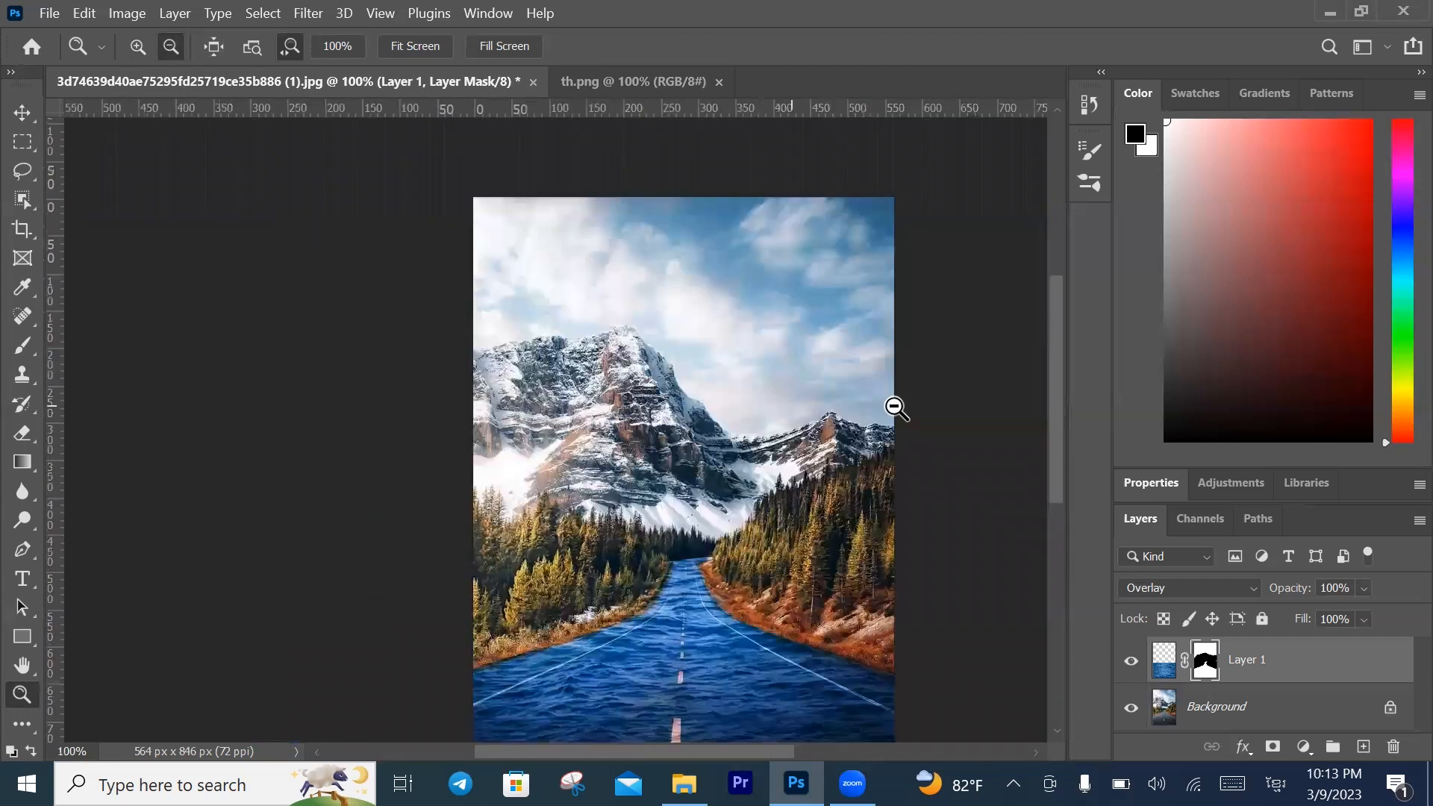
{"action": "left_click_drag", "start_coordinate": [1058, 344], "coordinate": [1095, 427]}
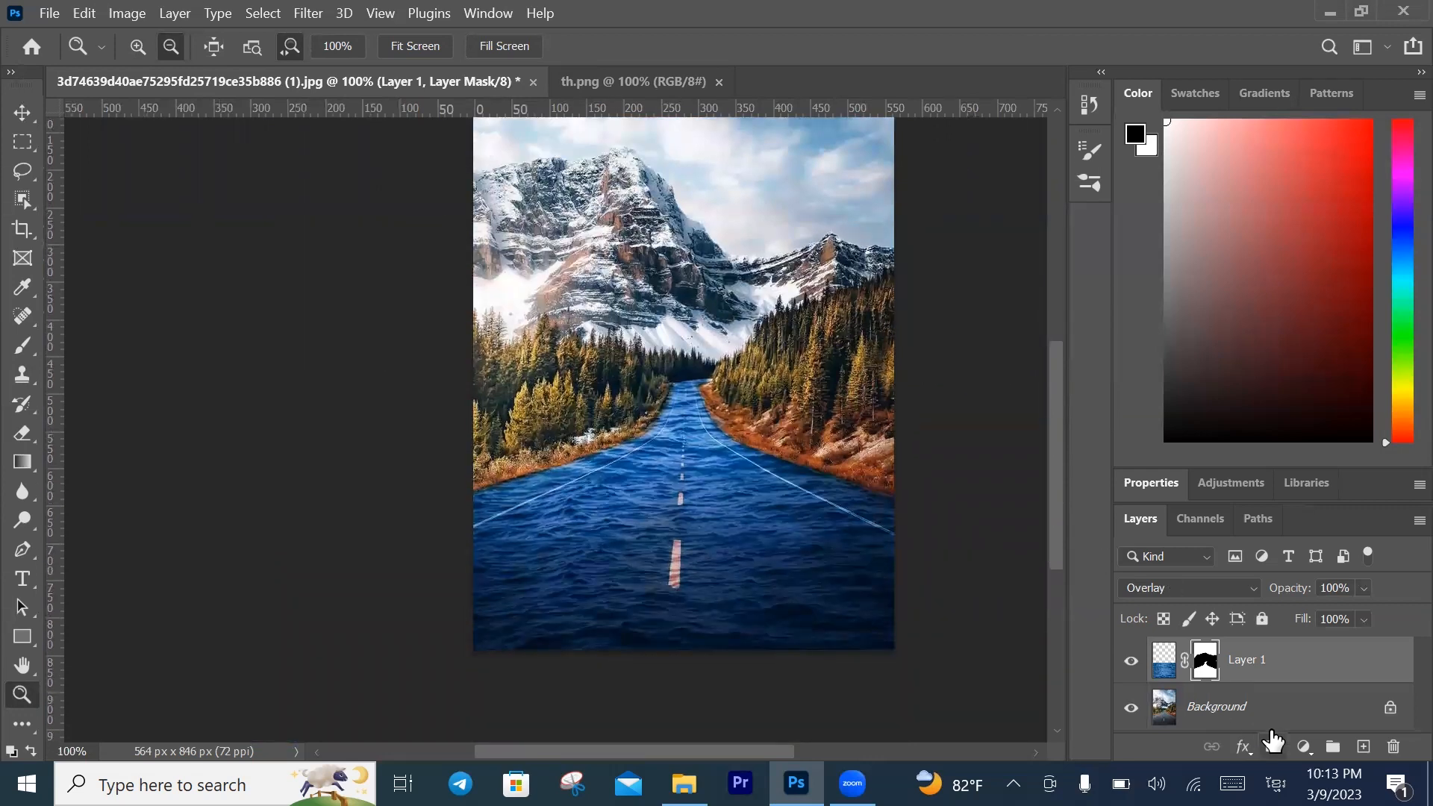
{"action": "right_click", "coordinate": [1162, 718]}
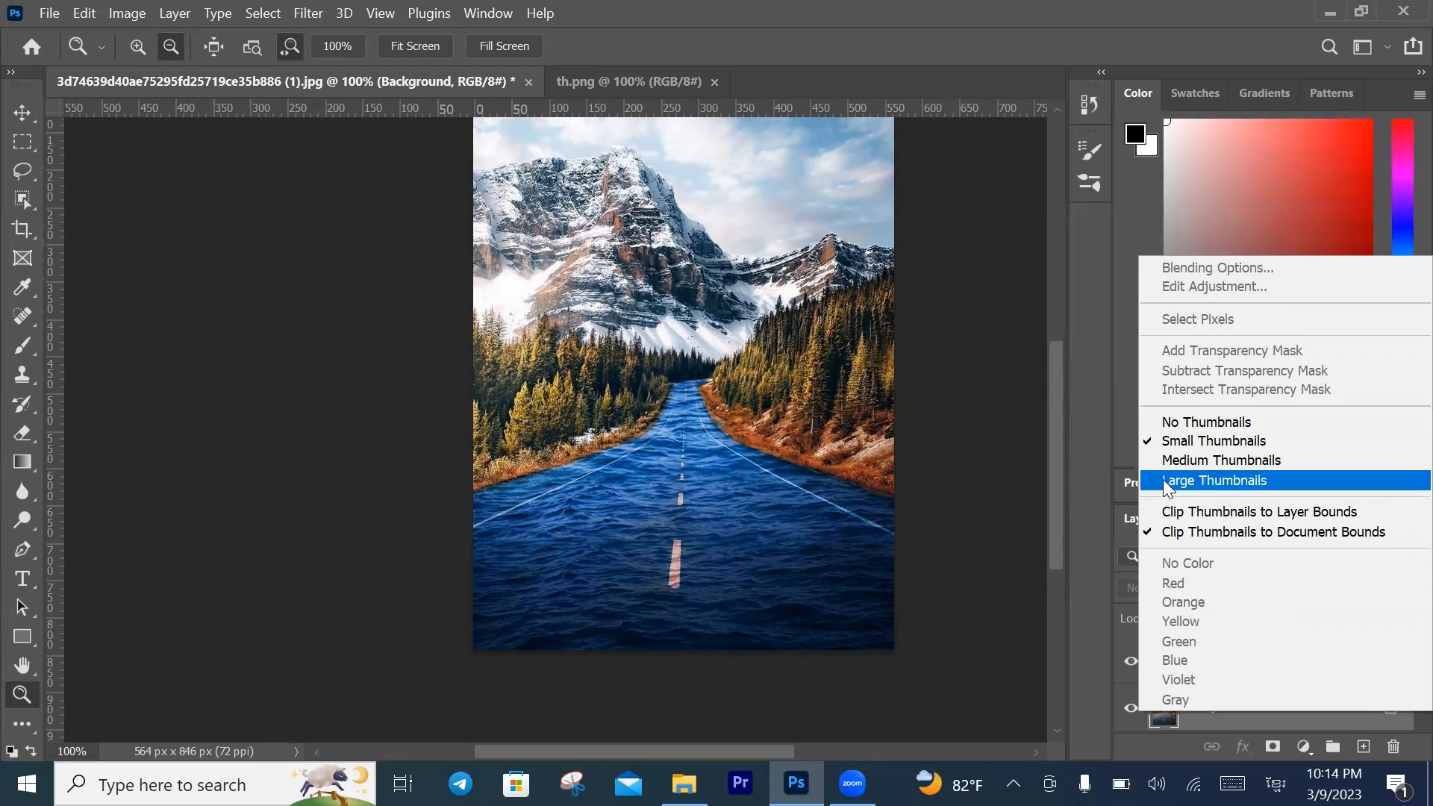
{"action": "left_click", "coordinate": [1093, 622]}
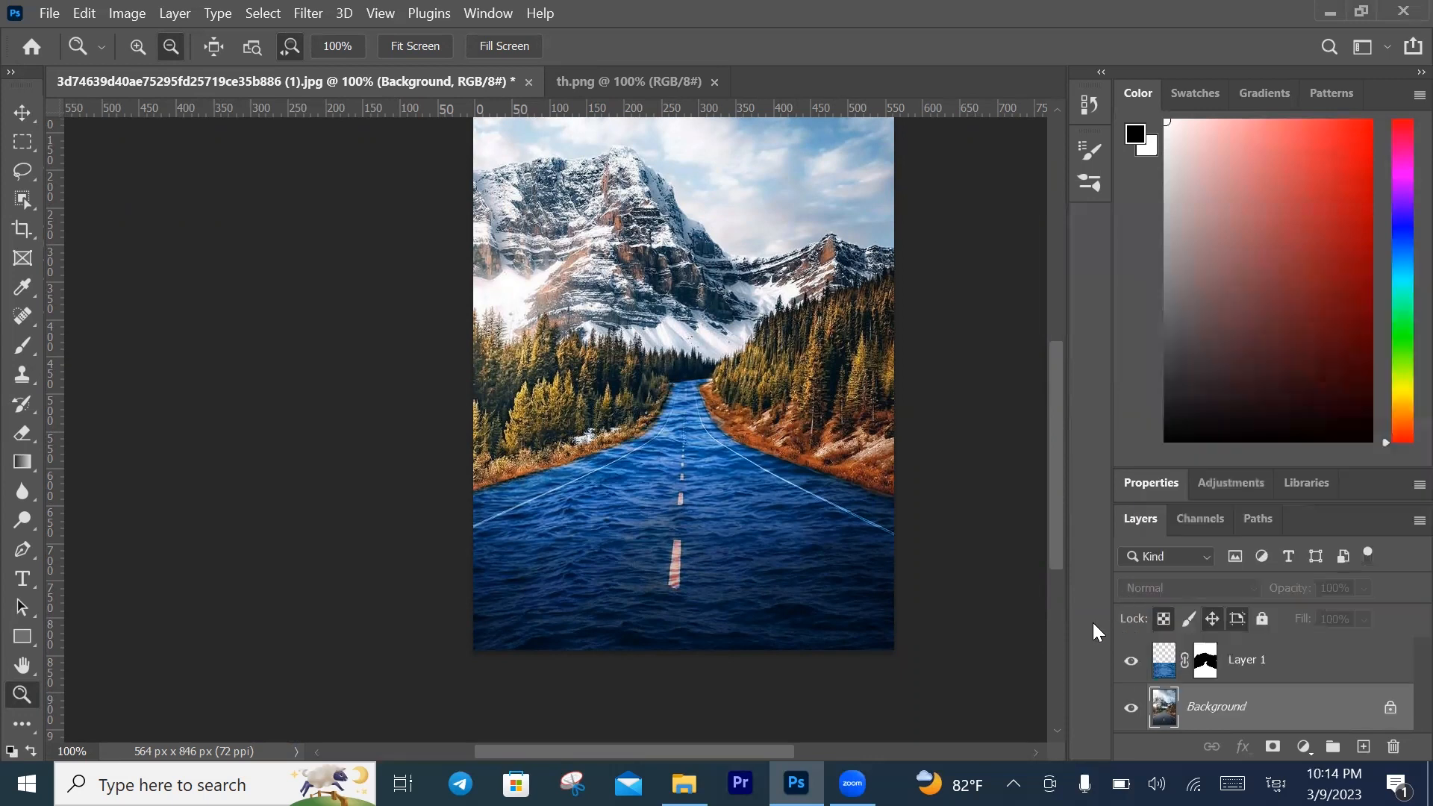
{"action": "right_click", "coordinate": [1176, 713]}
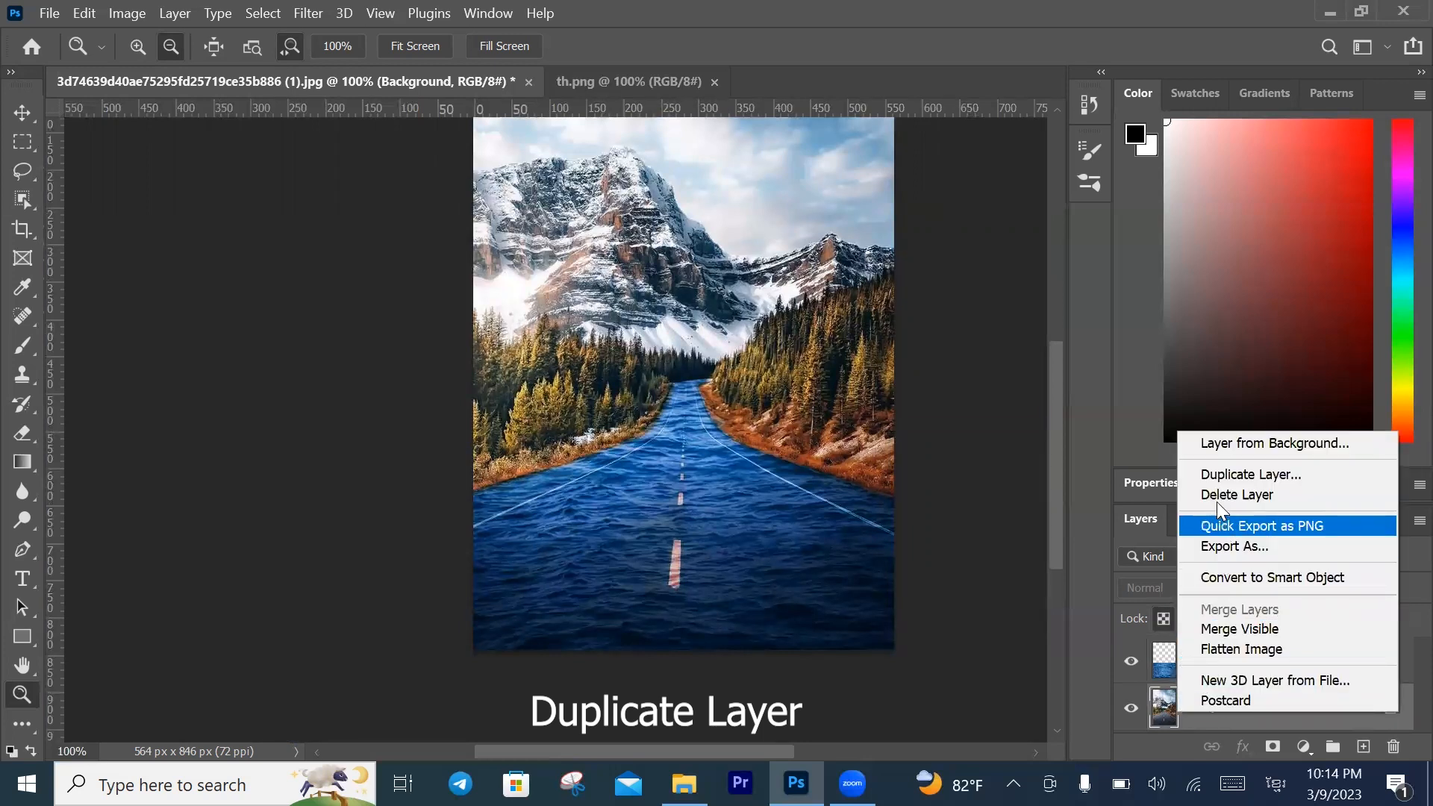
{"action": "left_click", "coordinate": [1226, 476]}
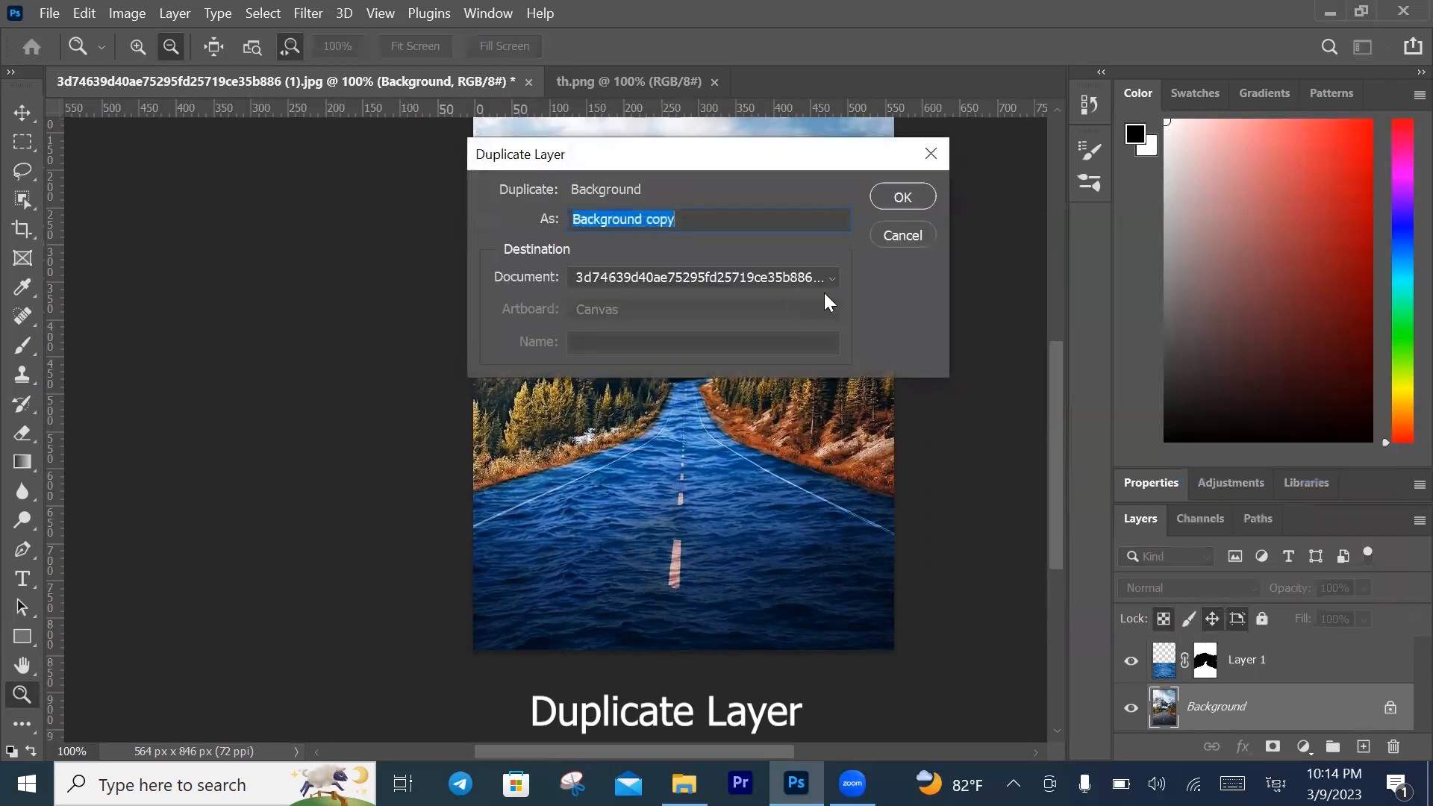
{"action": "left_click", "coordinate": [902, 197]}
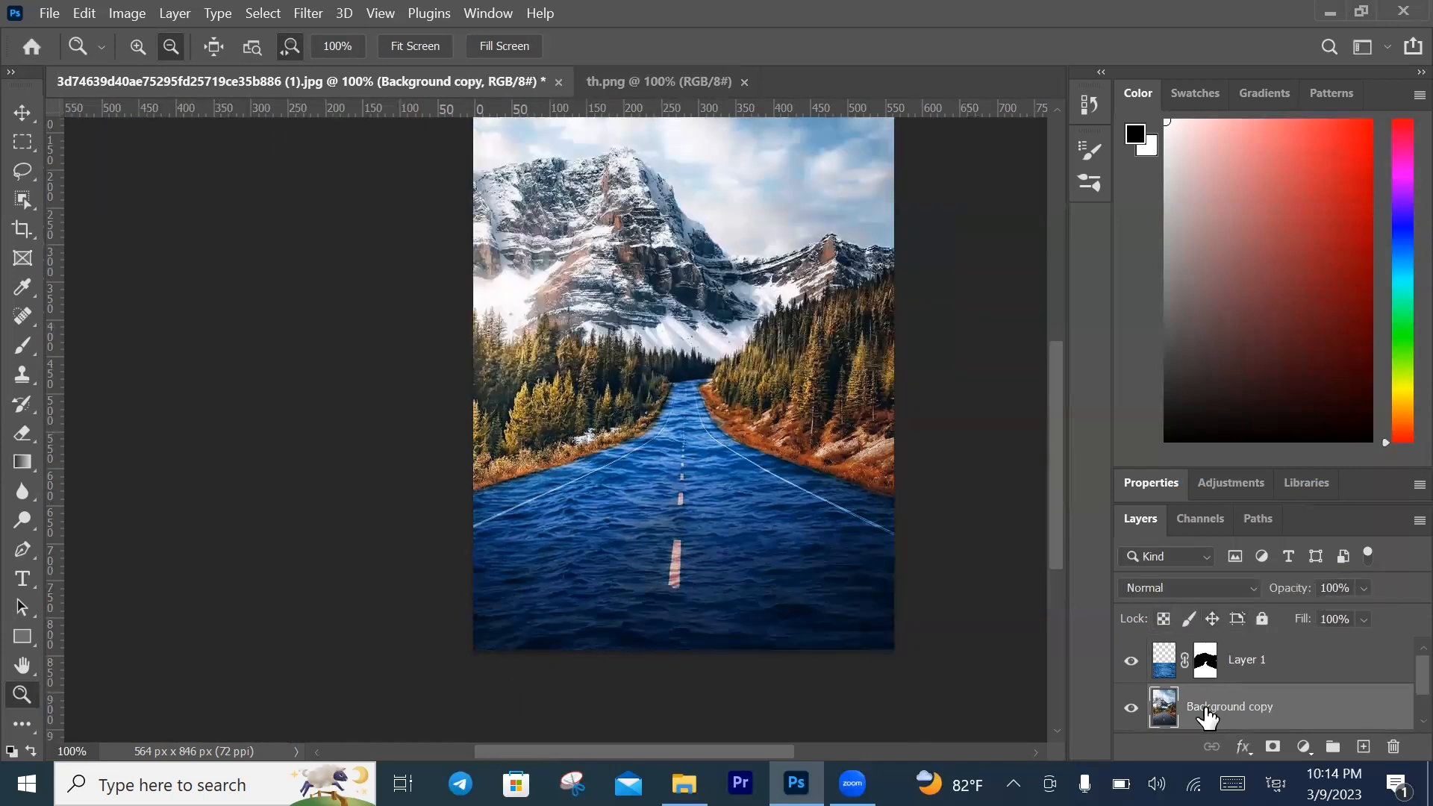
Step: Move the duplicated background layer above Layer 1 and set its blending mode to Color
{"action": "left_click_drag", "start_coordinate": [1206, 691], "coordinate": [1197, 656]}
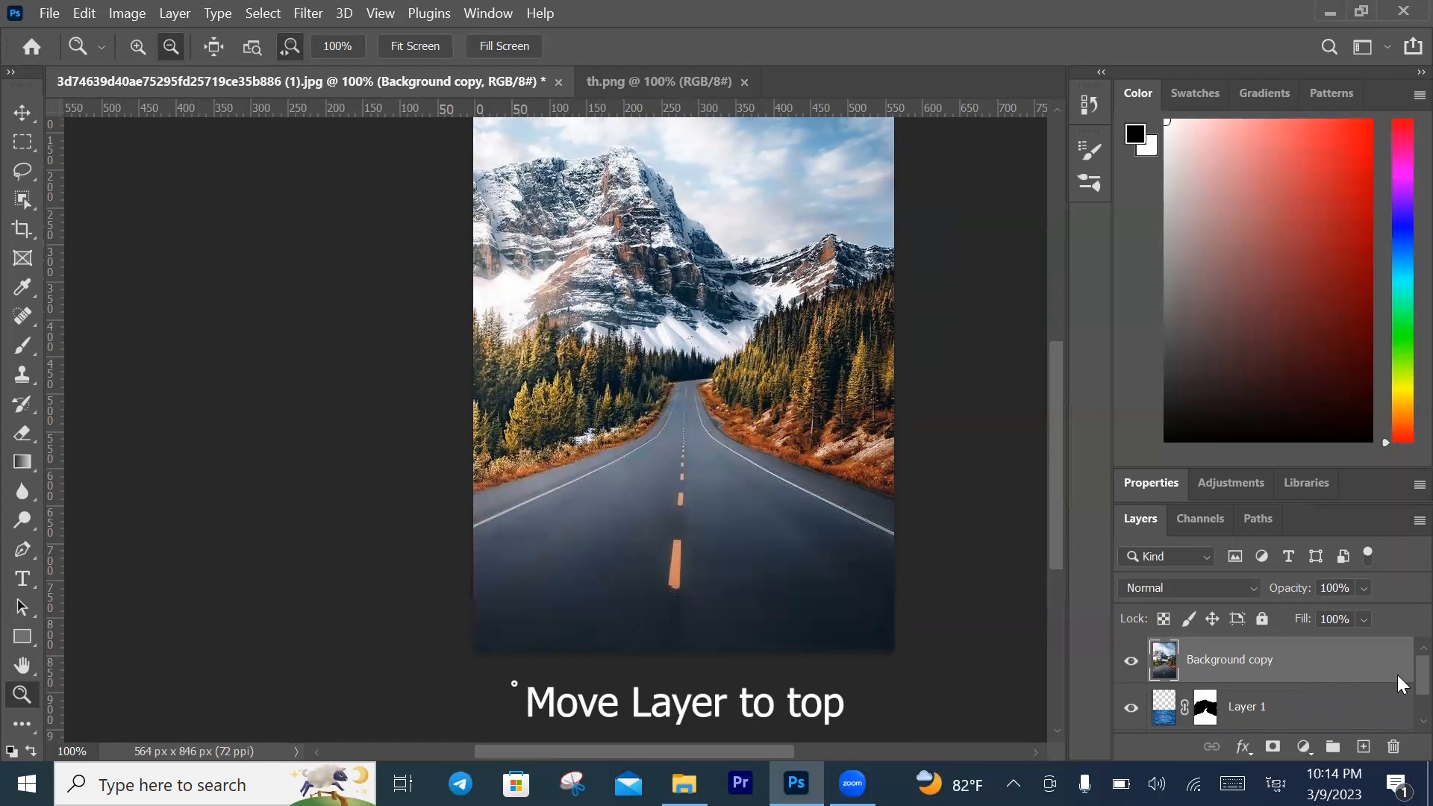
{"action": "scroll", "coordinate": [1397, 670], "scroll_direction": "down", "scroll_amount": 1}
{"action": "scroll", "coordinate": [1397, 706], "scroll_direction": "up", "scroll_amount": 1}
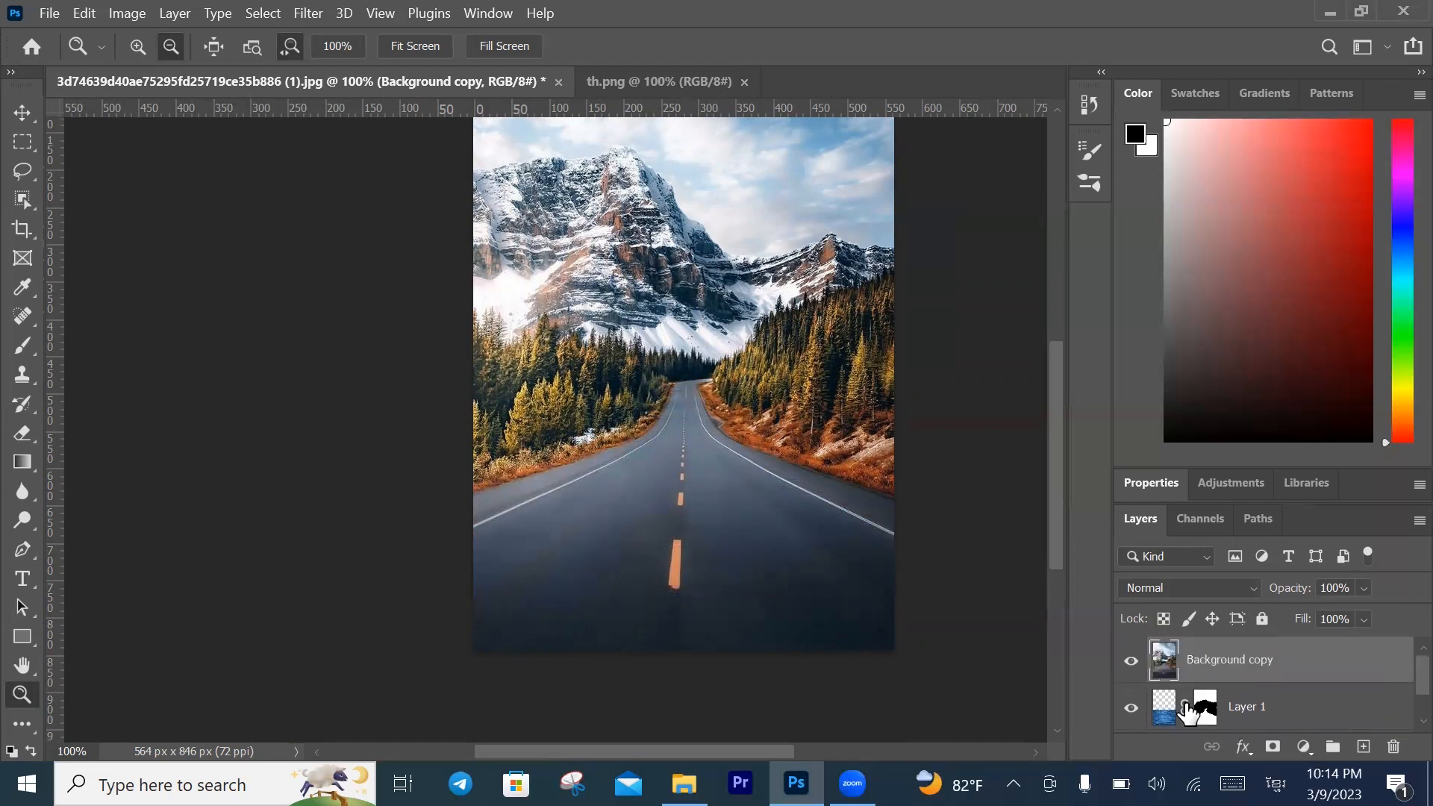
{"action": "left_click", "coordinate": [1165, 588]}
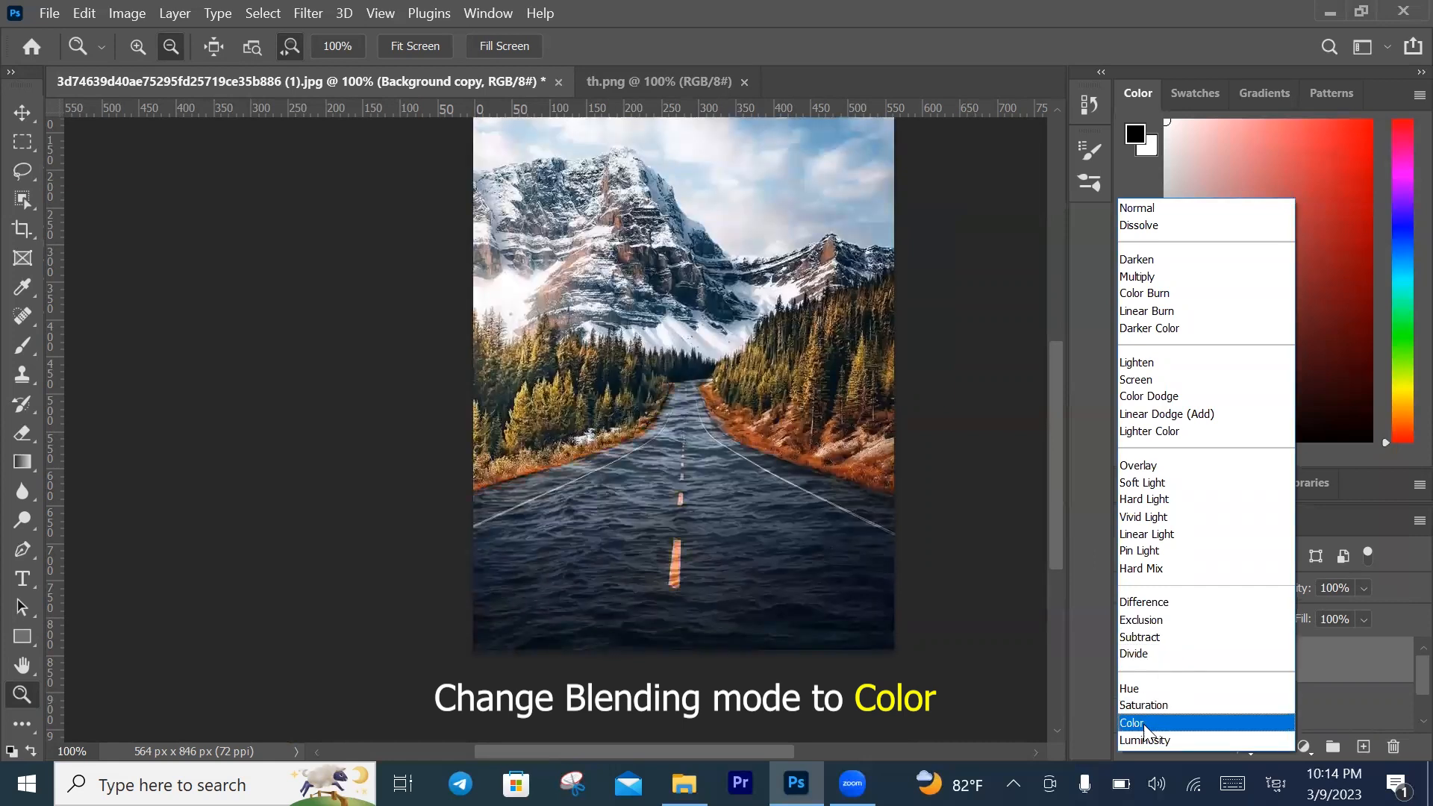
{"action": "left_click", "coordinate": [1146, 724]}
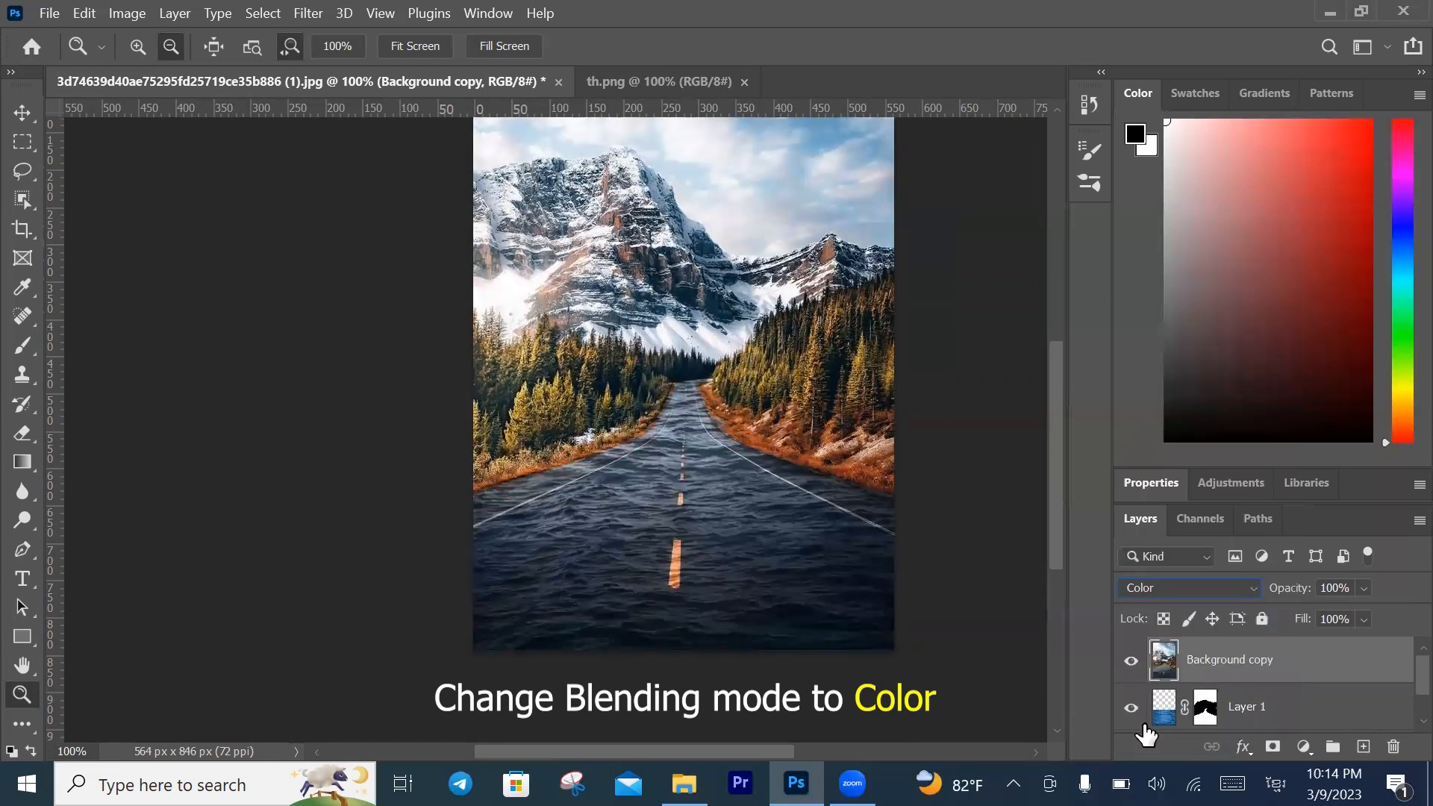
Step: Save a copy of the composite as a JPEG in the Vdoyoutube folder, keeping the suggested file name
{"action": "left_click_drag", "start_coordinate": [1054, 395], "coordinate": [1102, 411]}
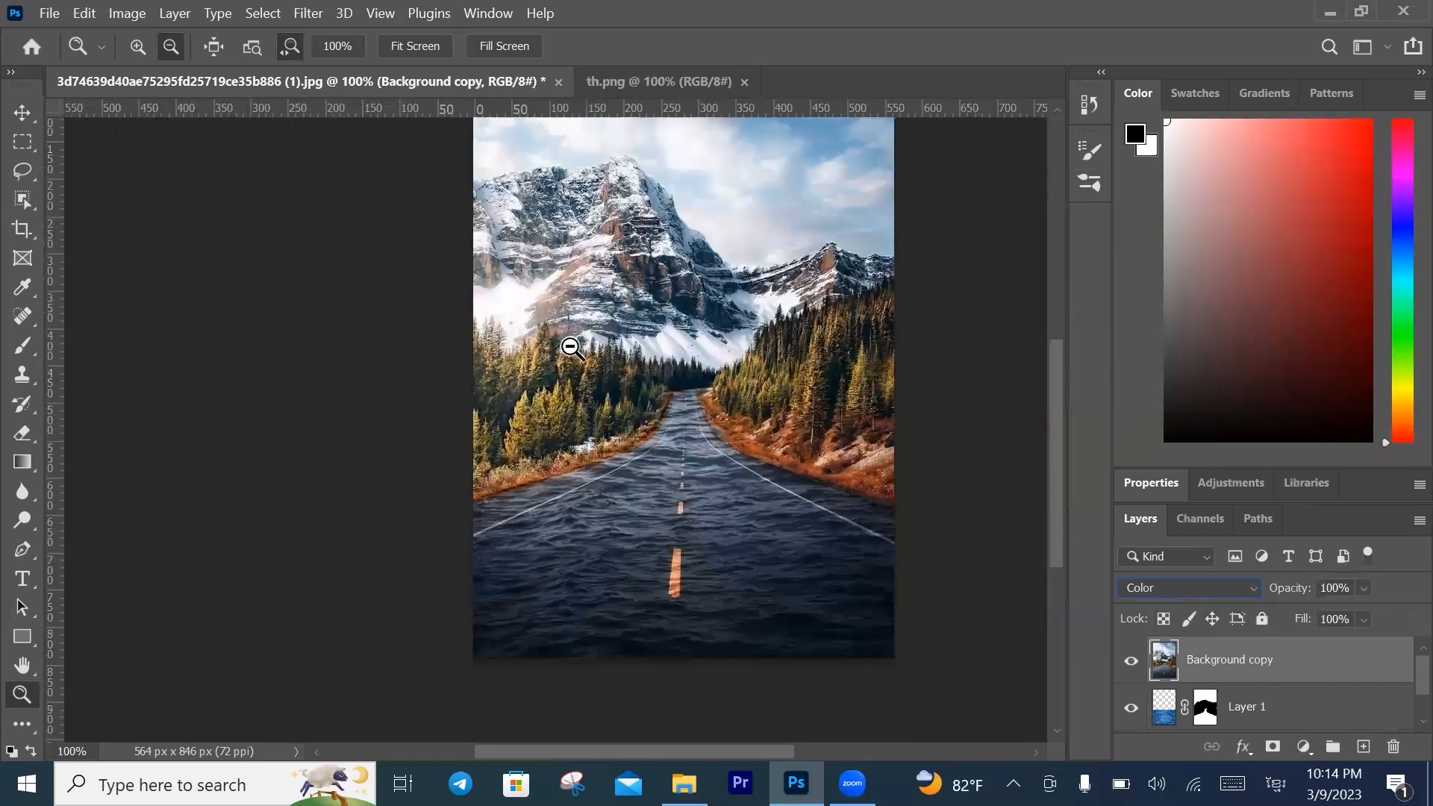
{"action": "scroll", "coordinate": [572, 348], "scroll_direction": "down", "scroll_amount": 1}
{"action": "left_click", "coordinate": [47, 15]}
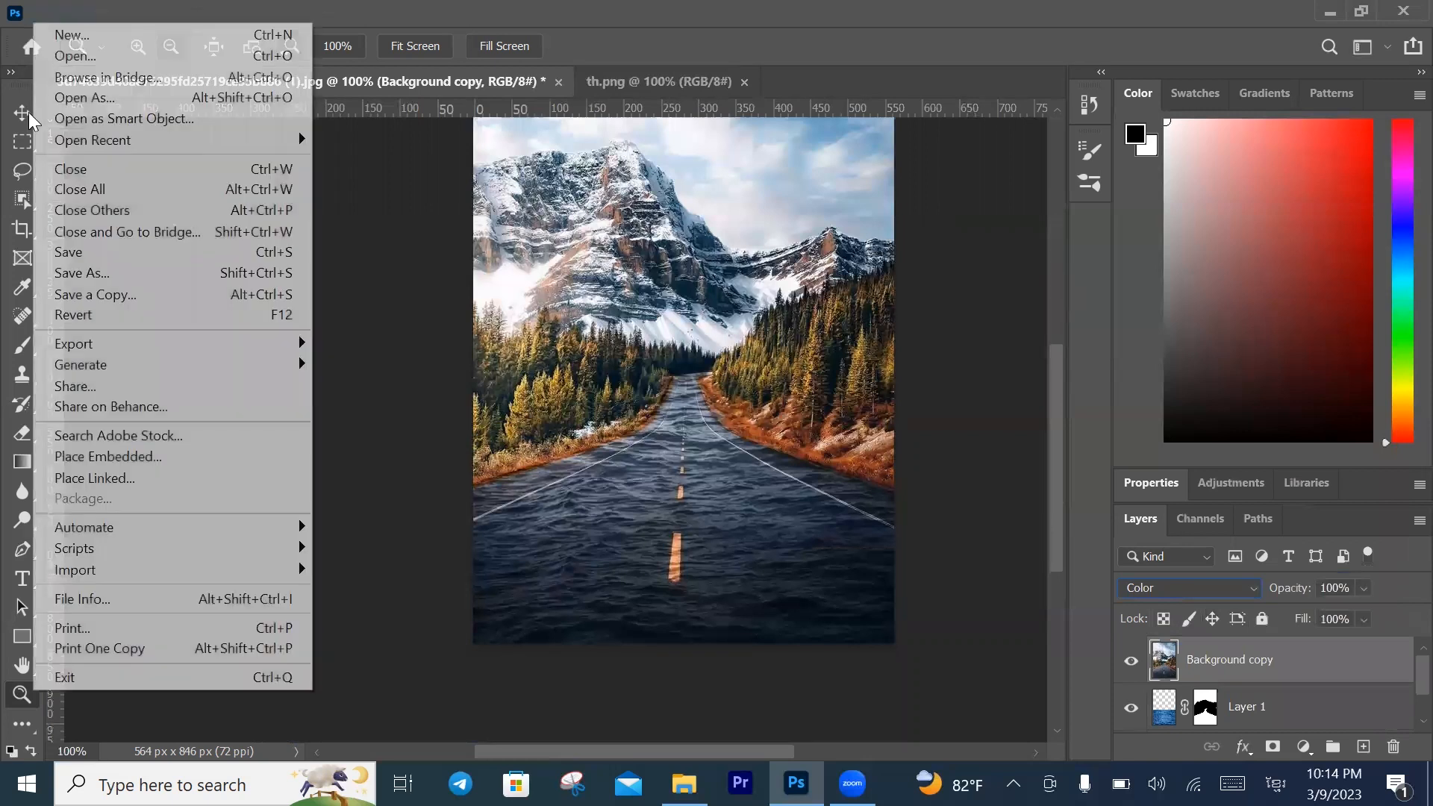
{"action": "left_click", "coordinate": [103, 296]}
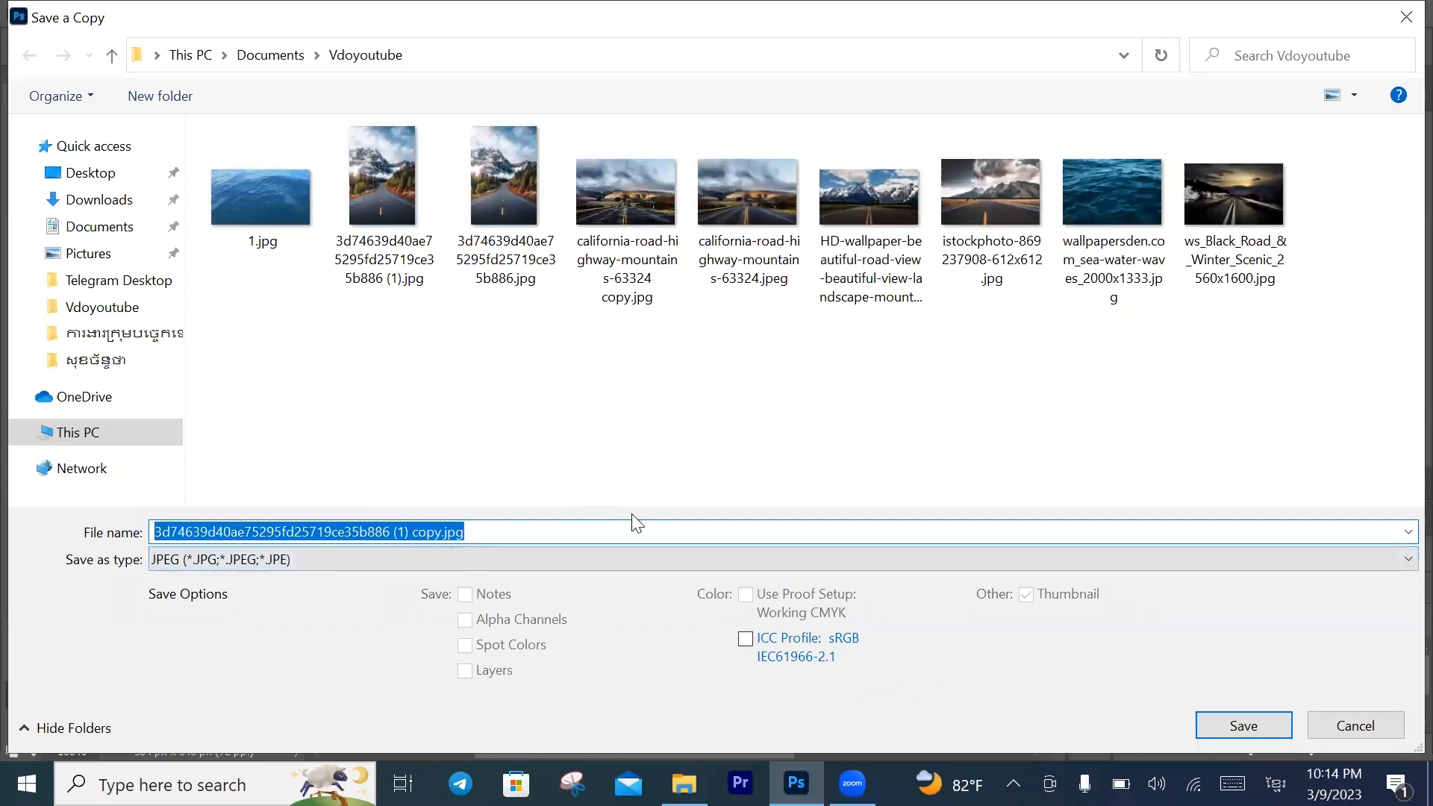
{"action": "left_click", "coordinate": [1261, 715]}
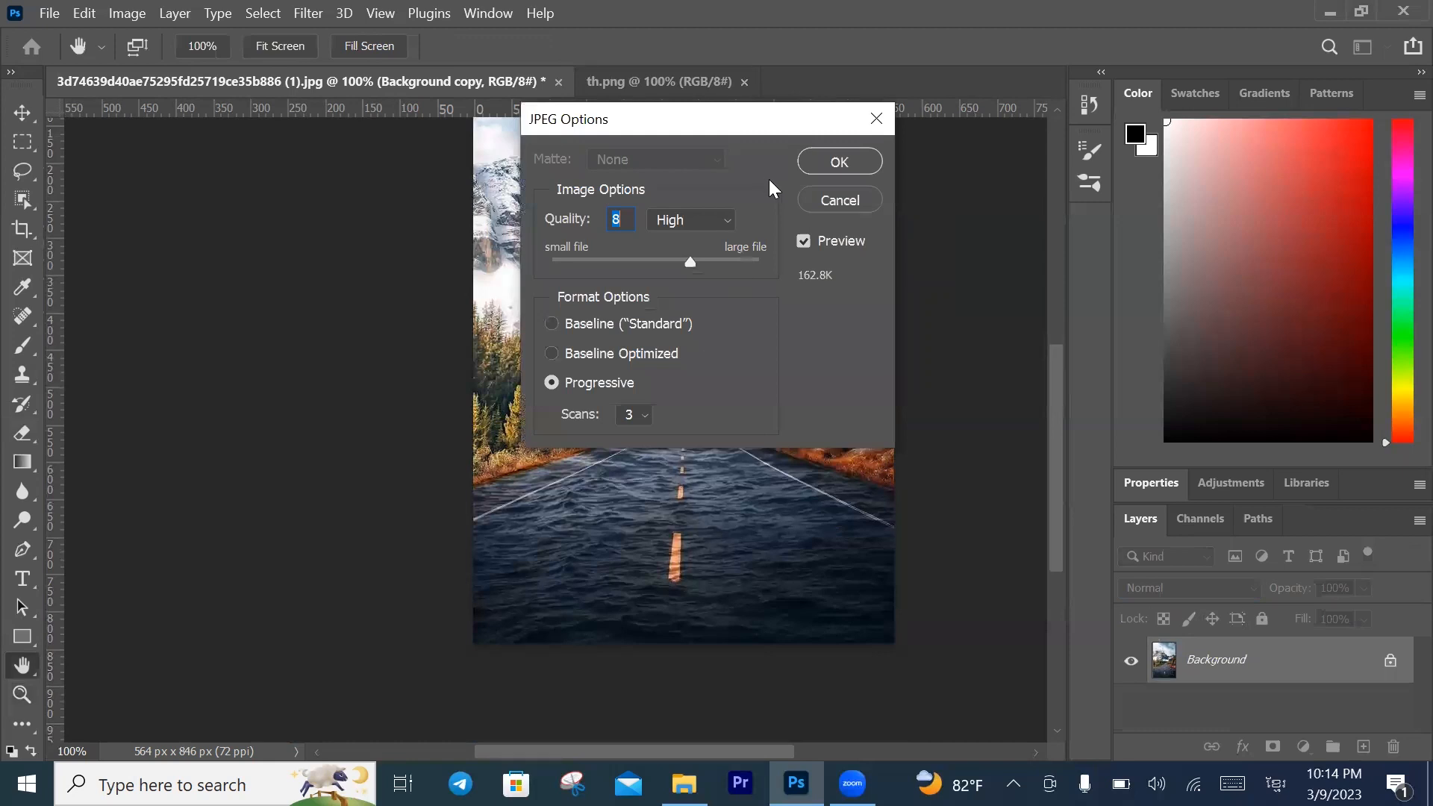
Step: Adjust the JPEG image quality for the saved copy, keeping it at 8 (High)
{"action": "left_click", "coordinate": [703, 219]}
{"action": "left_click", "coordinate": [703, 218]}
{"action": "mouse_move", "coordinate": [694, 261]}
{"action": "left_mouse_down"}
{"action": "mouse_move", "coordinate": [745, 278]}
{"action": "mouse_move", "coordinate": [695, 270]}
{"action": "left_mouse_up"}
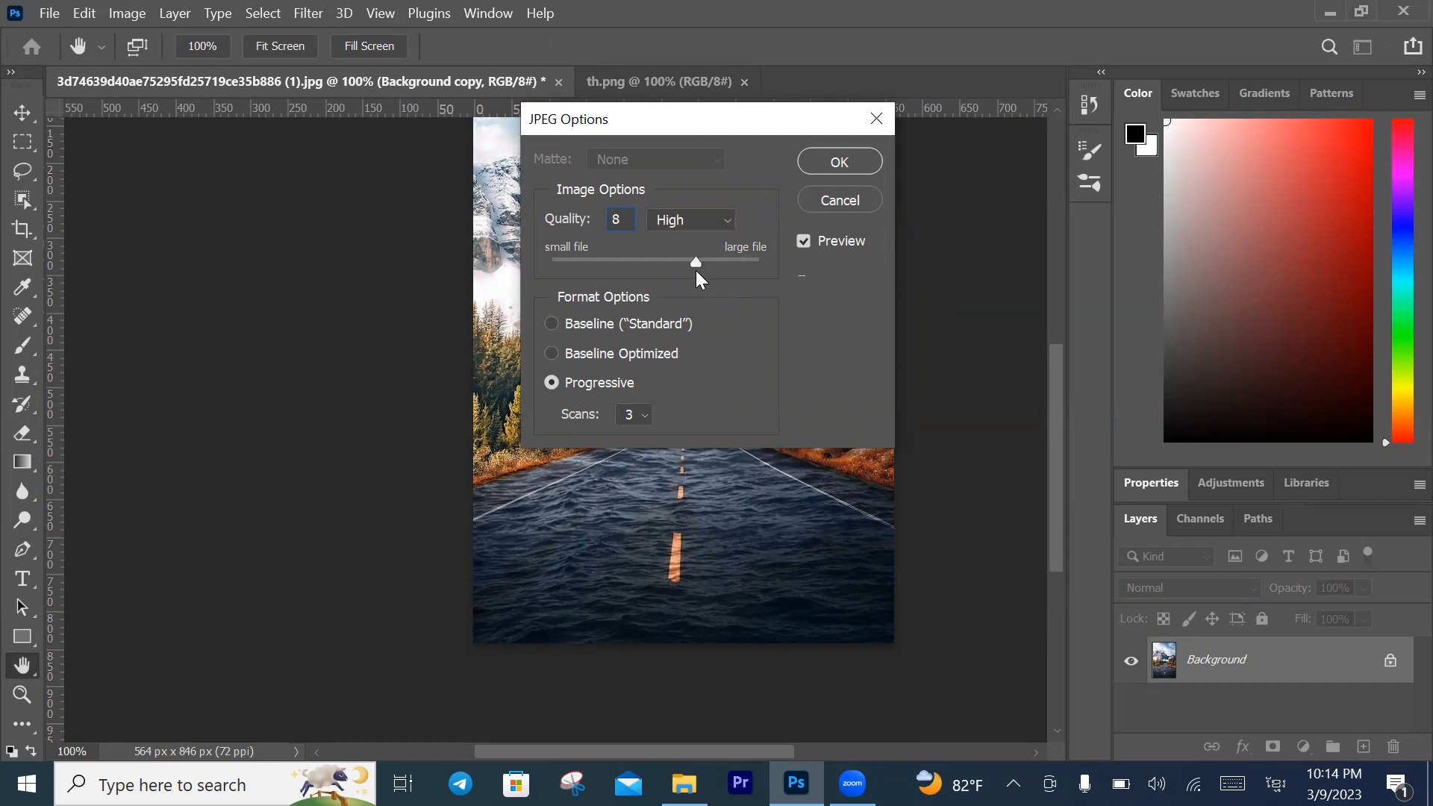